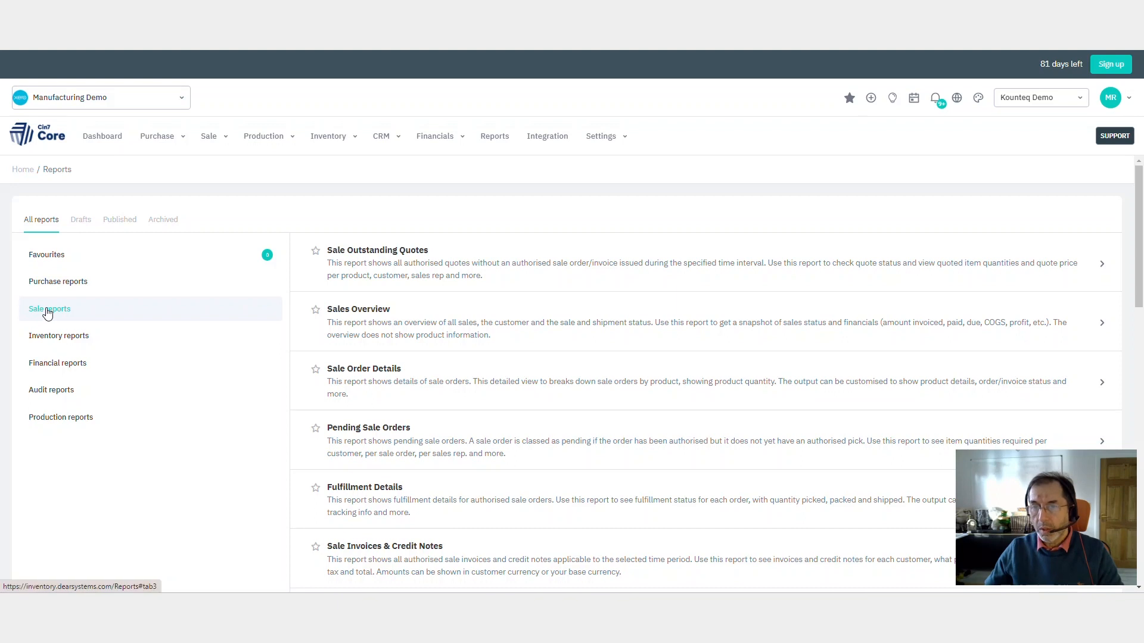
# - Browse the inventory, financial, audit and production report categories, and examine the list of production reports
pyautogui.click(57, 336)
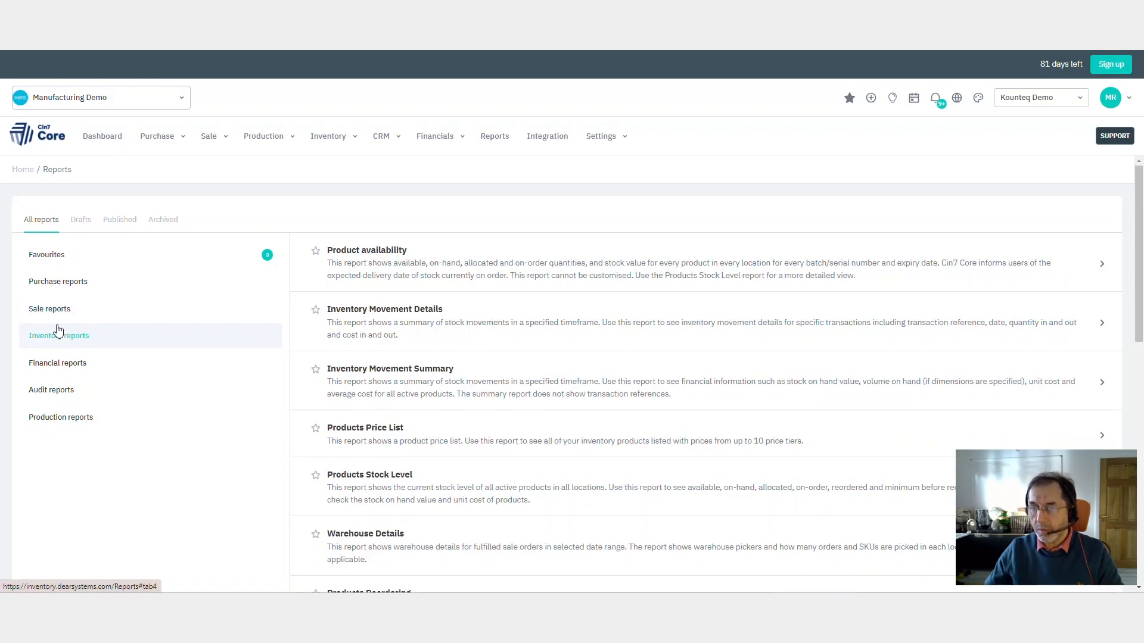
pyautogui.click(59, 316)
pyautogui.click(59, 335)
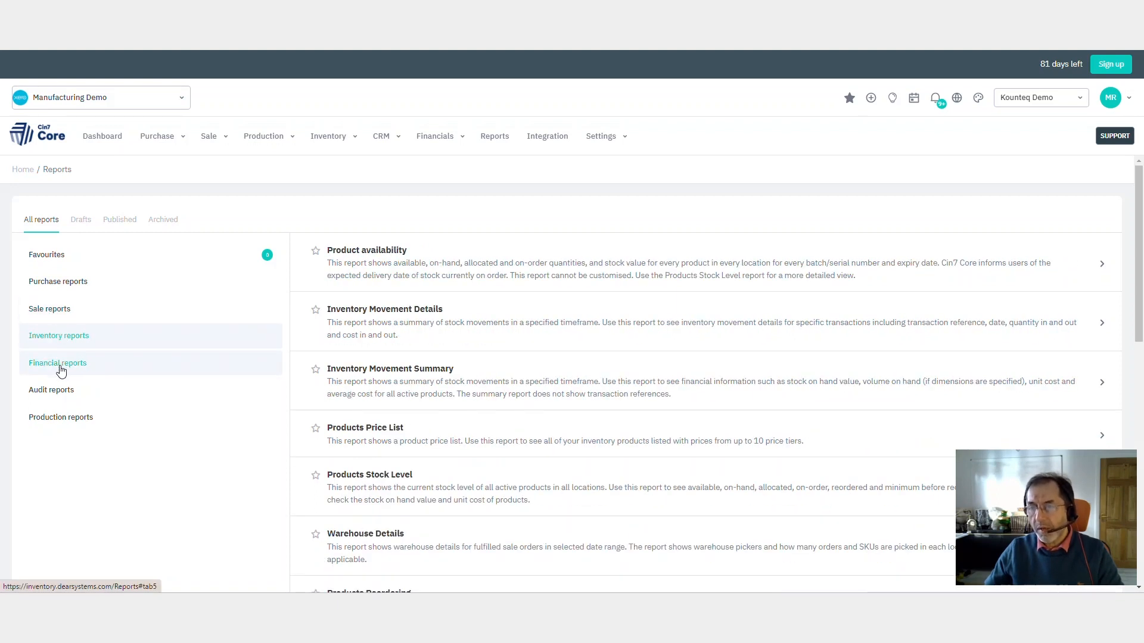
pyautogui.click(60, 364)
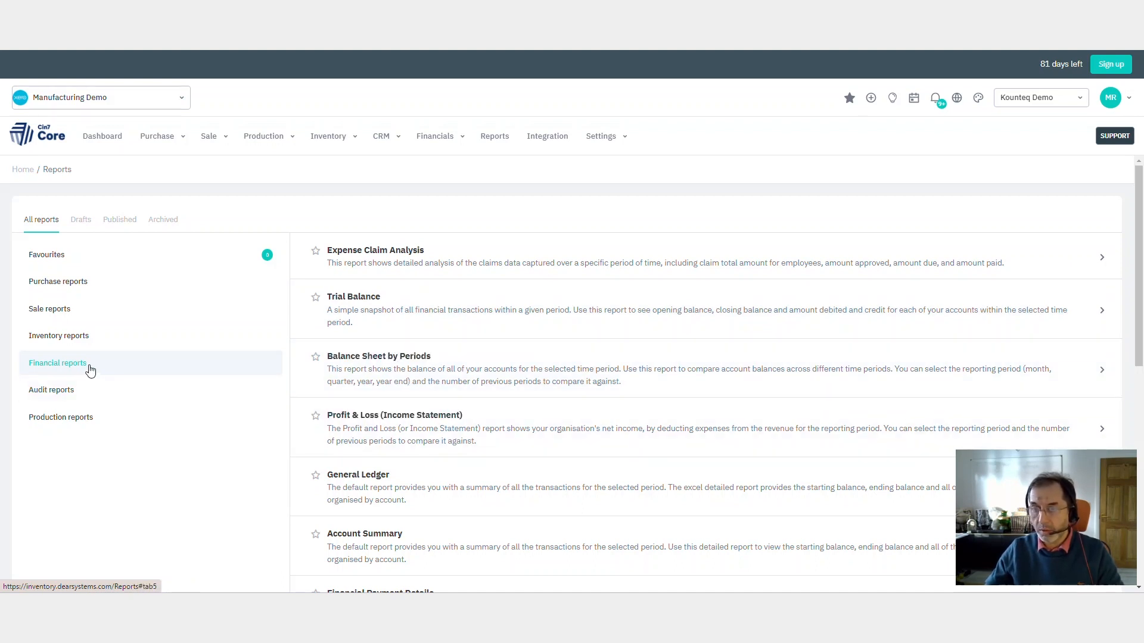
pyautogui.click(89, 394)
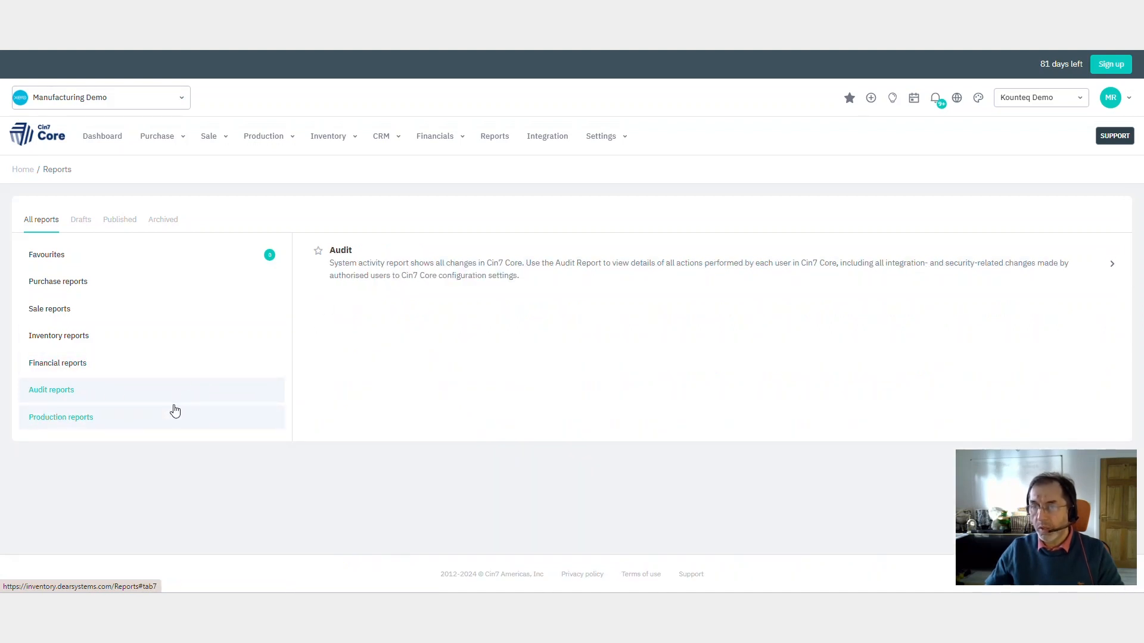
pyautogui.click(115, 423)
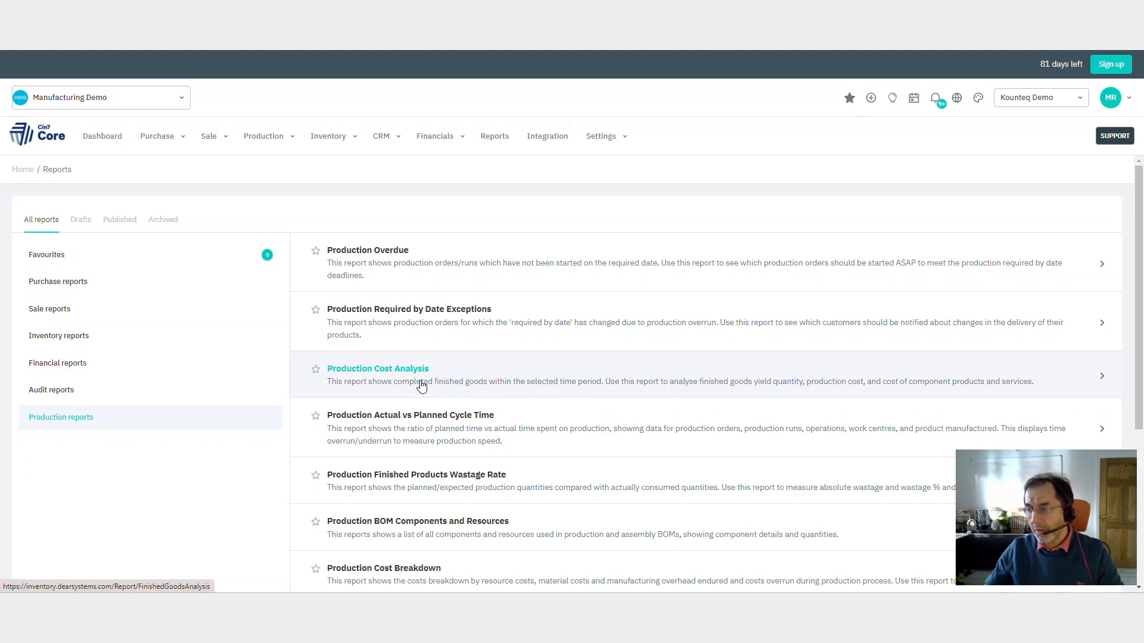
pyautogui.scroll(-1, 423, 385)
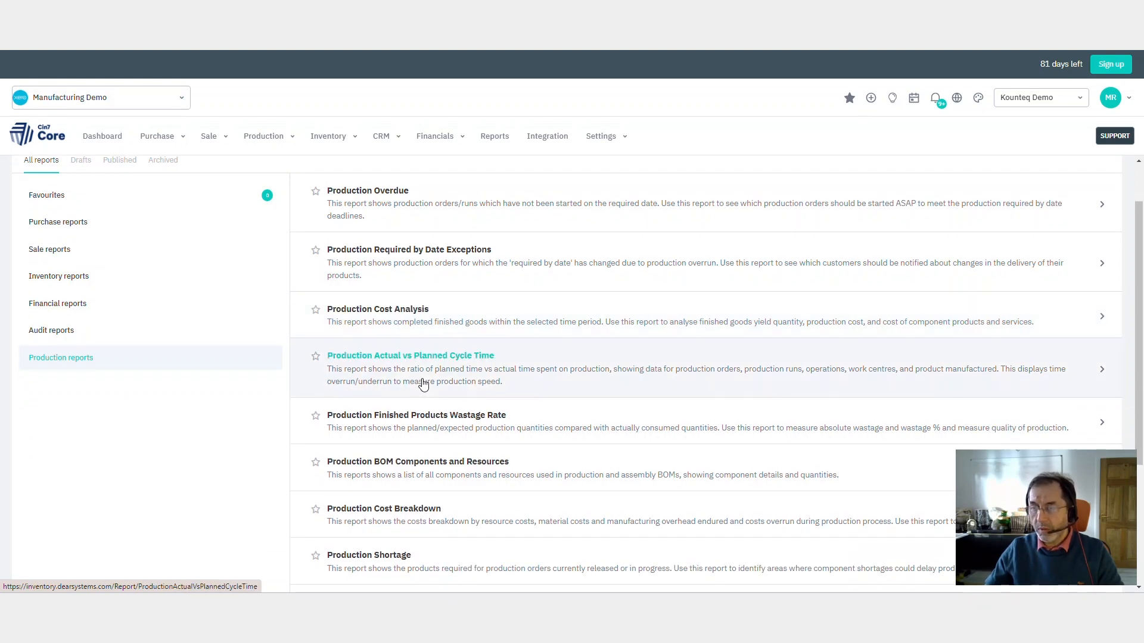
pyautogui.scroll(-1, 428, 402)
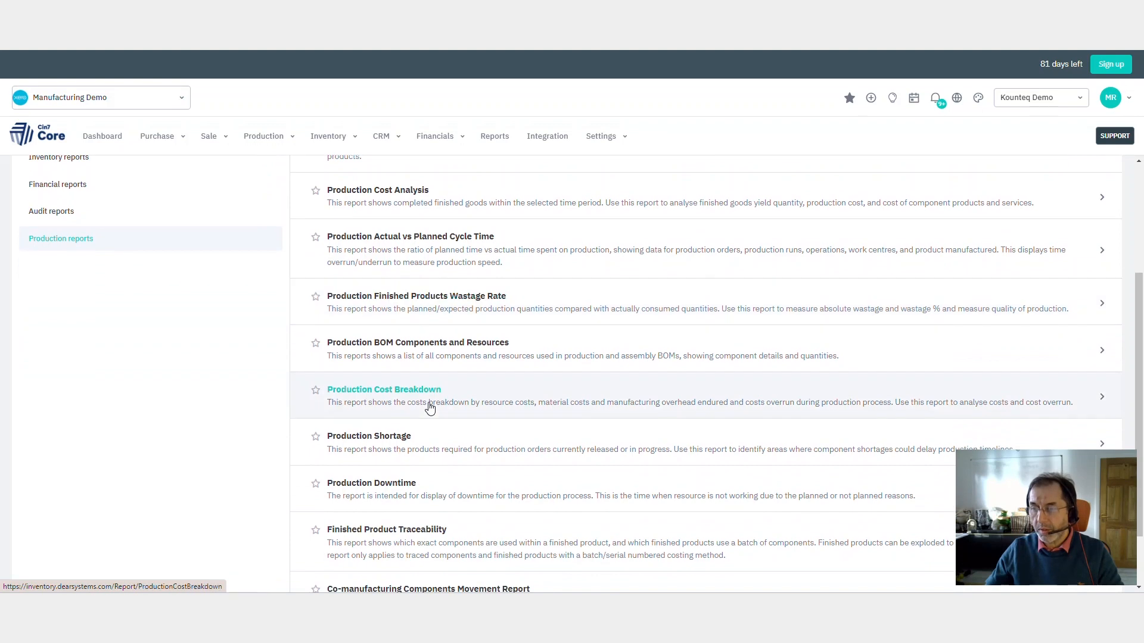
pyautogui.scroll(2, 430, 407)
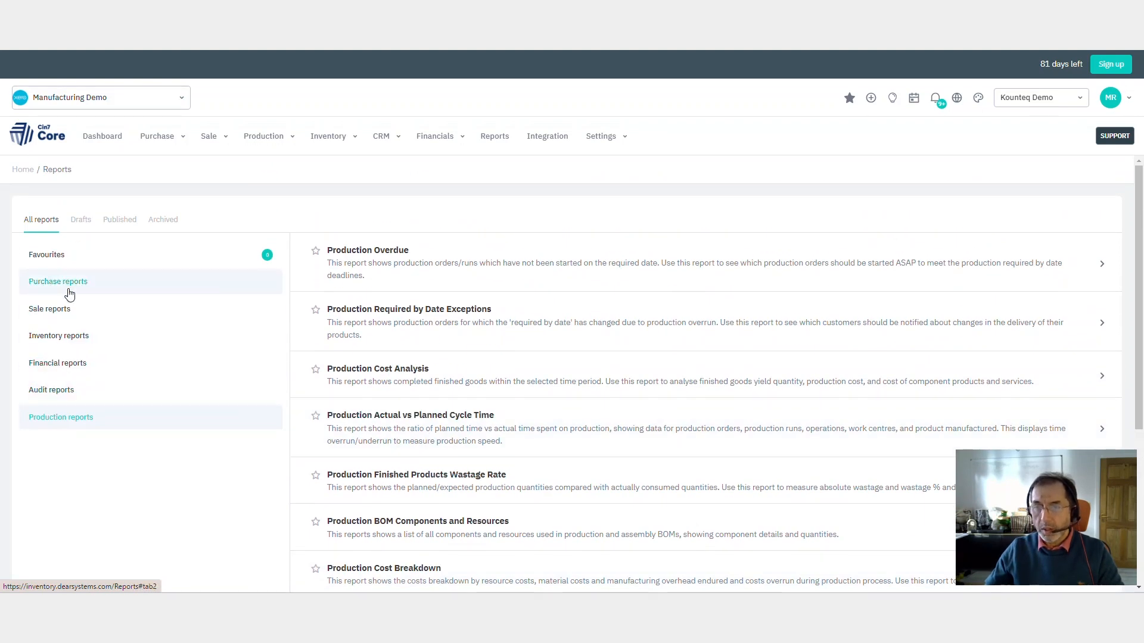
# - Examine the lists of available purchase reports and sale reports with their descriptions
pyautogui.click(69, 291)
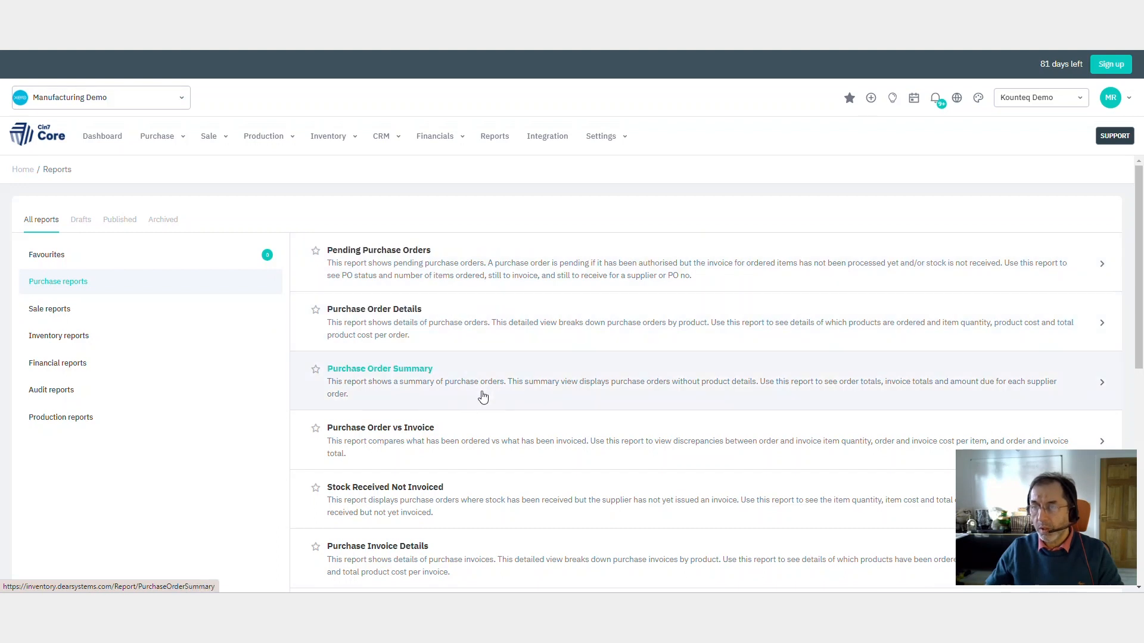
pyautogui.scroll(-5, 483, 397)
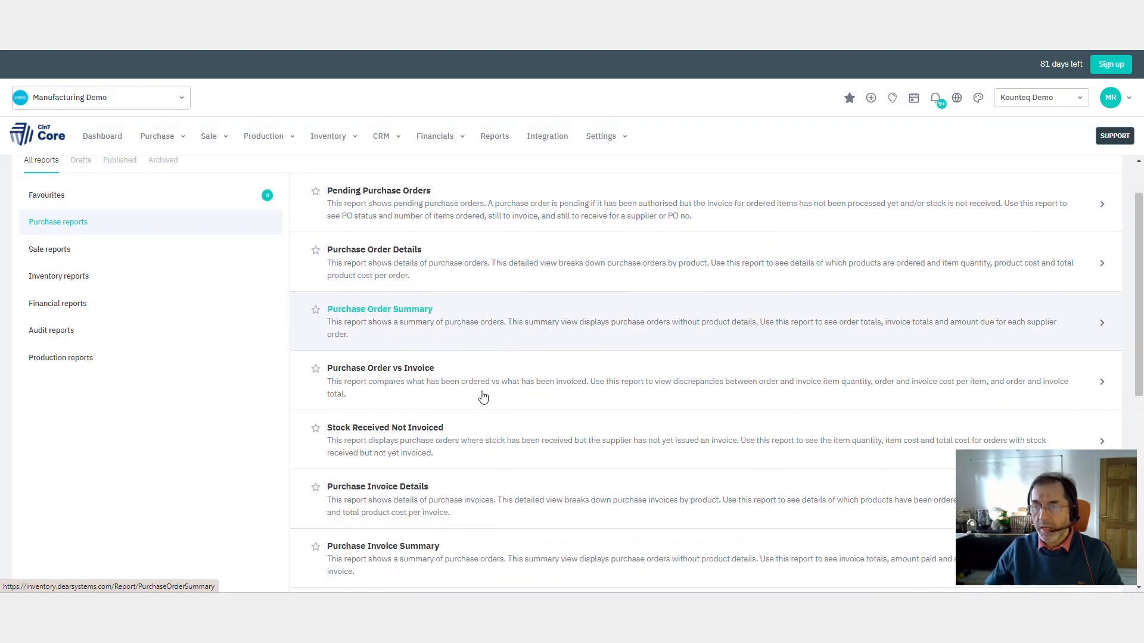
pyautogui.scroll(5, 482, 397)
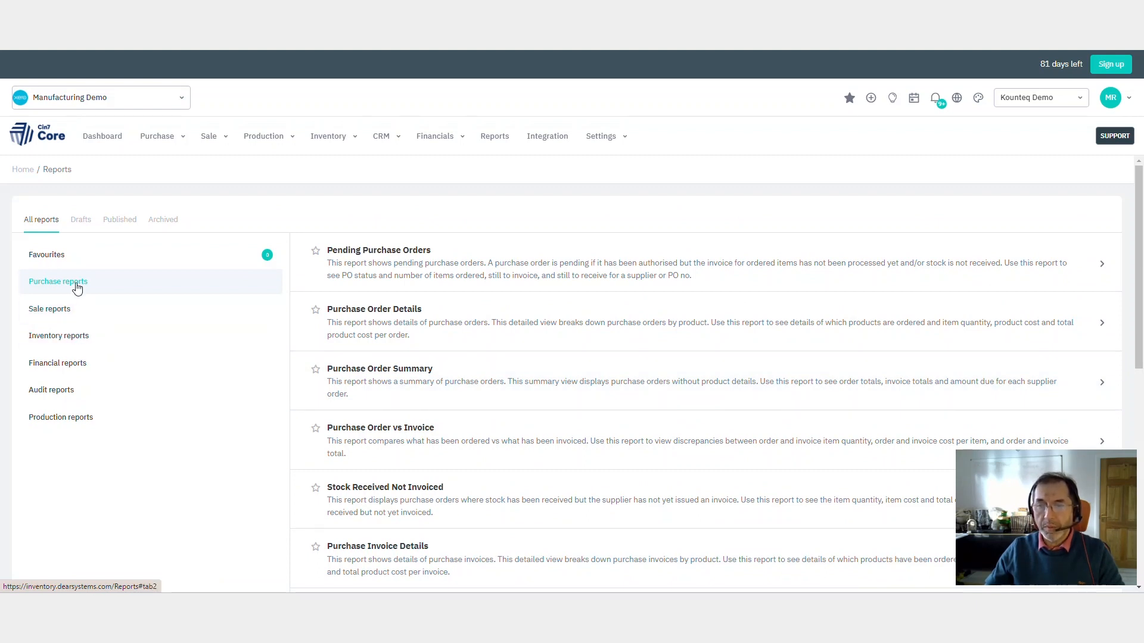
pyautogui.click(71, 311)
pyautogui.click(73, 340)
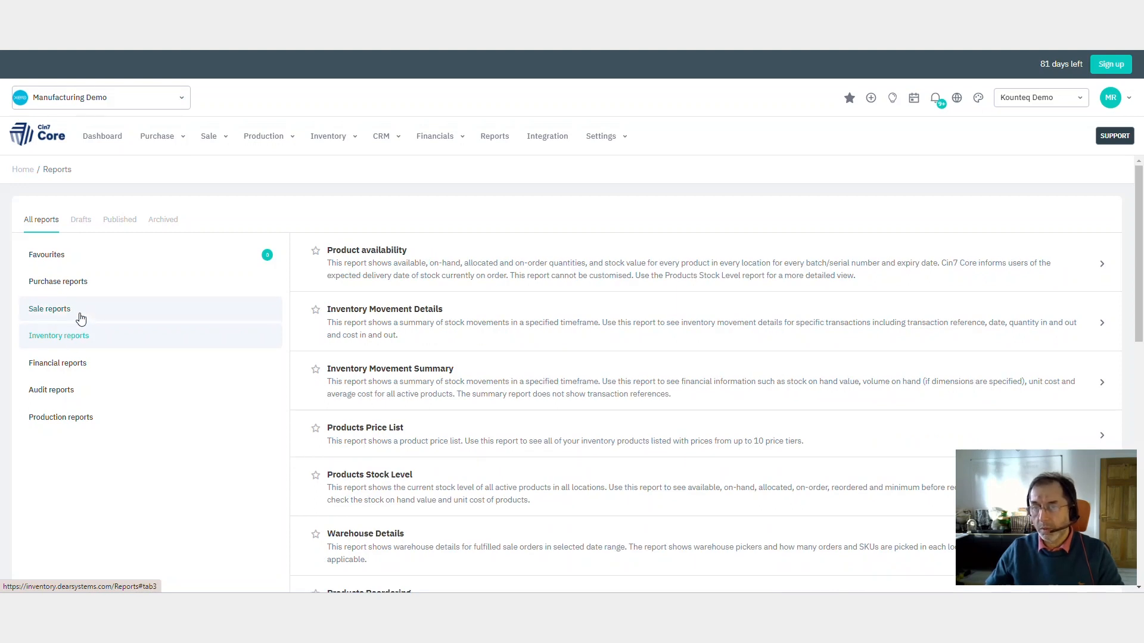
pyautogui.click(82, 314)
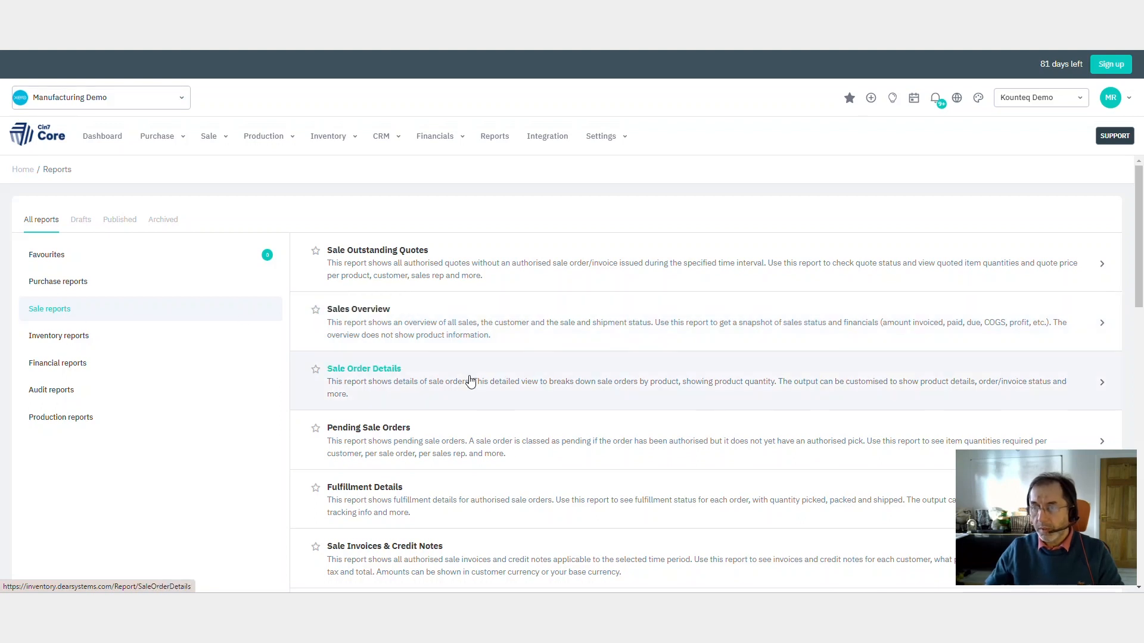
pyautogui.scroll(-2, 471, 382)
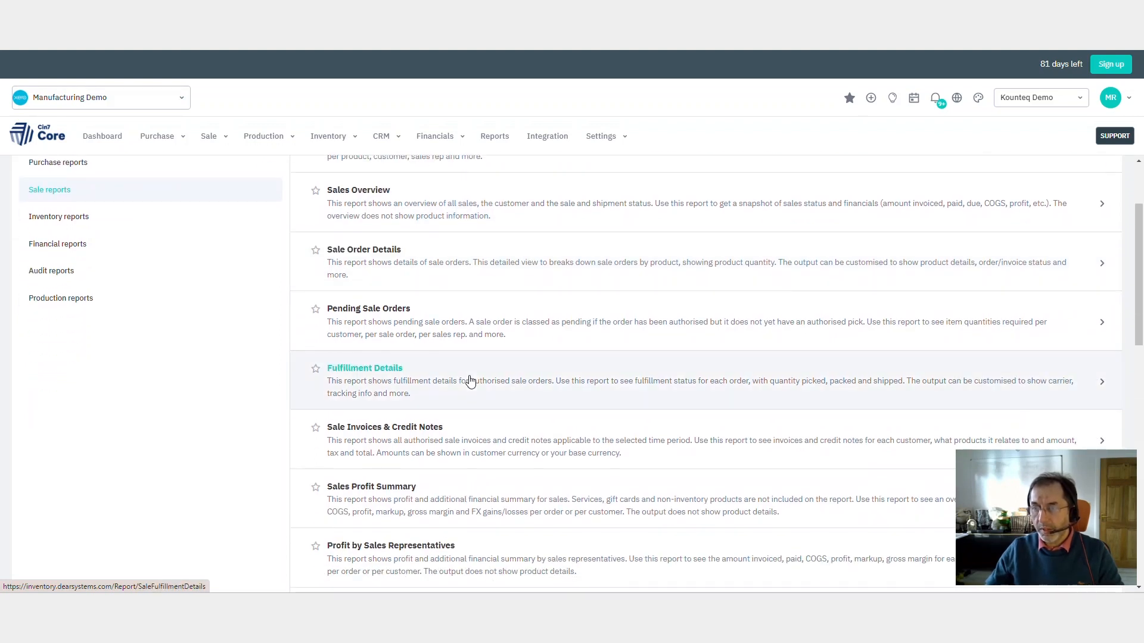
pyautogui.scroll(-4, 470, 382)
pyautogui.scroll(1, 468, 381)
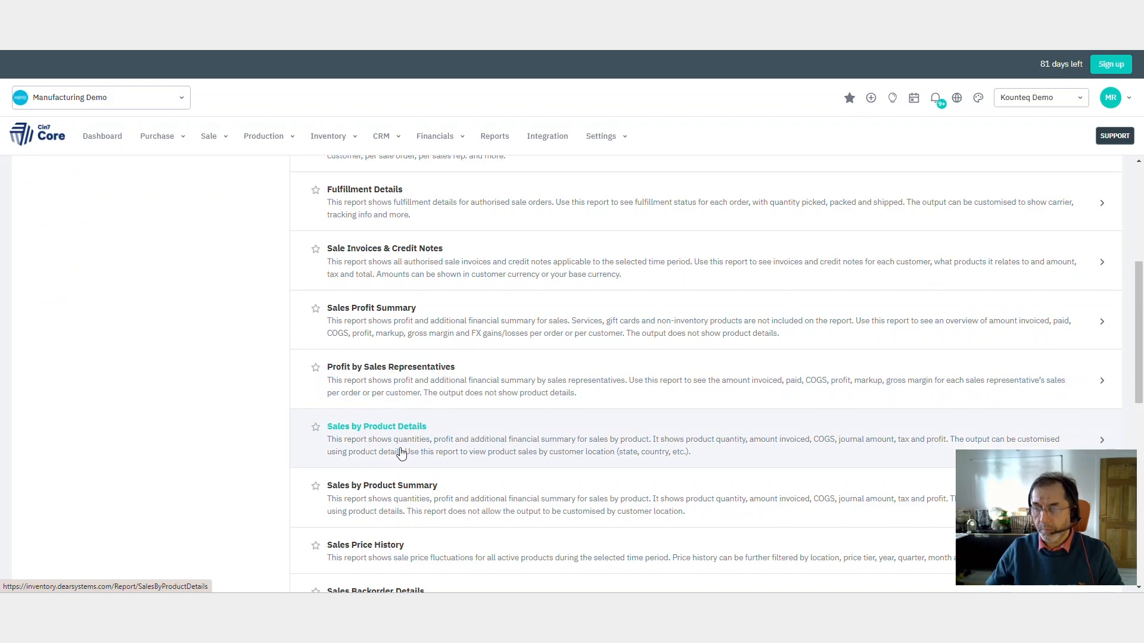
pyautogui.scroll(2, 401, 453)
pyautogui.scroll(2, 405, 423)
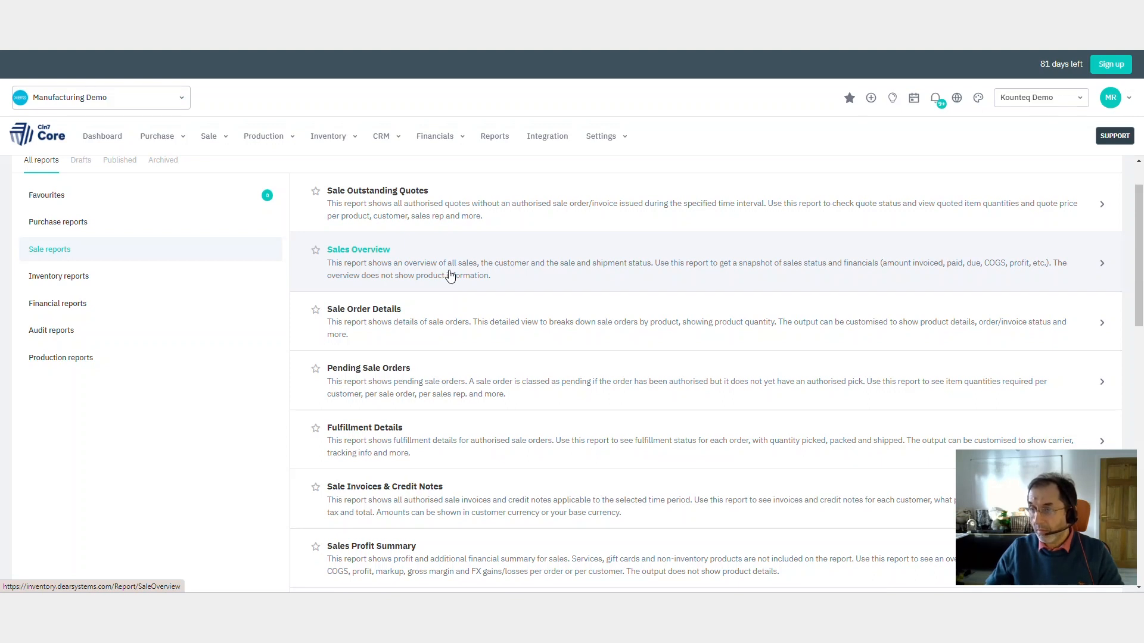
# - Mark the Sales by Product Details report as a favourite and open it from the Favourites category
pyautogui.scroll(-4, 468, 383)
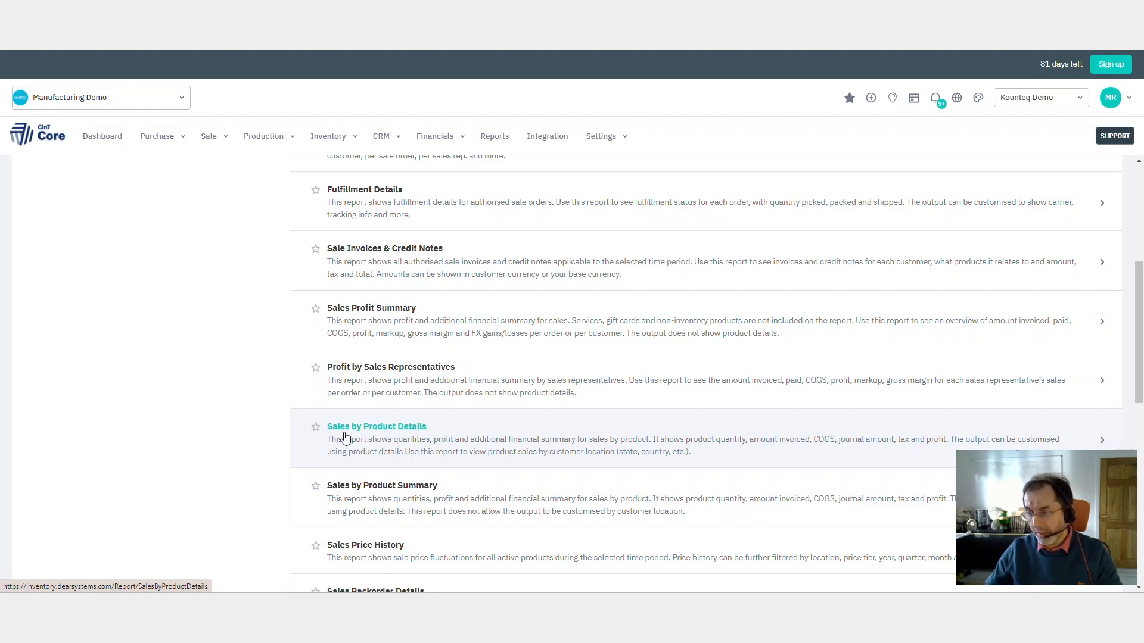
pyautogui.click(315, 428)
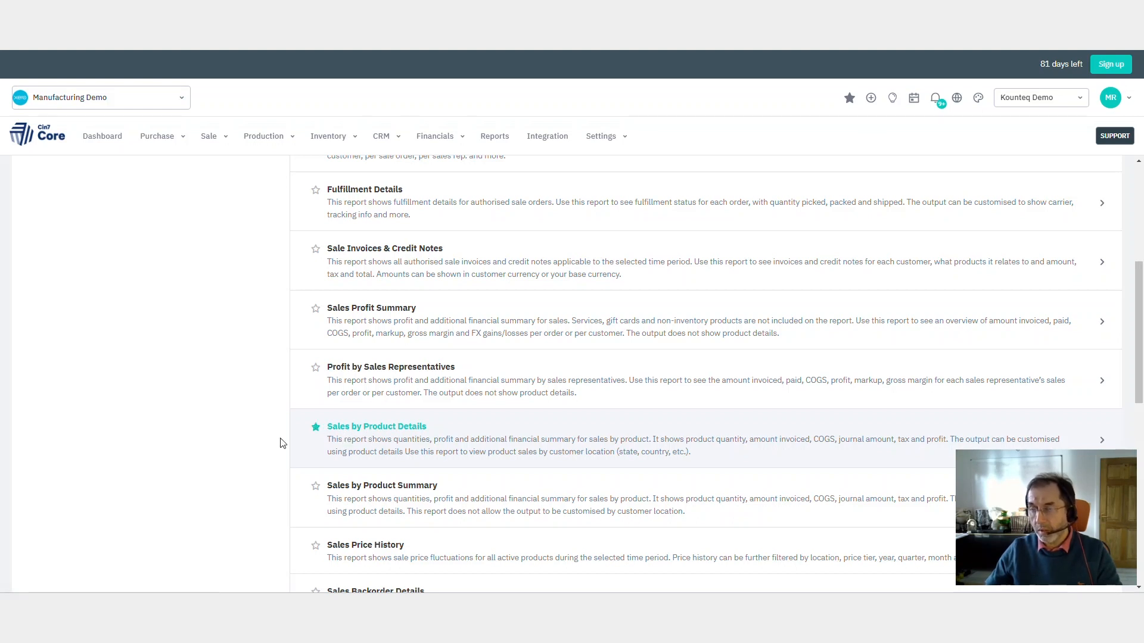
pyautogui.scroll(10, 237, 441)
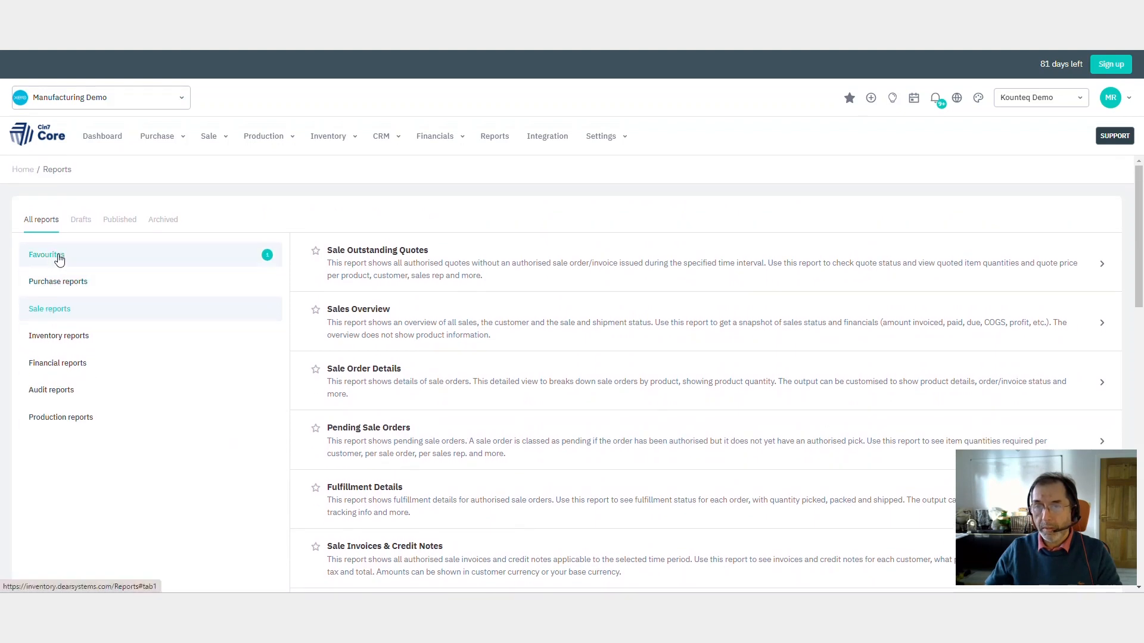
pyautogui.click(59, 256)
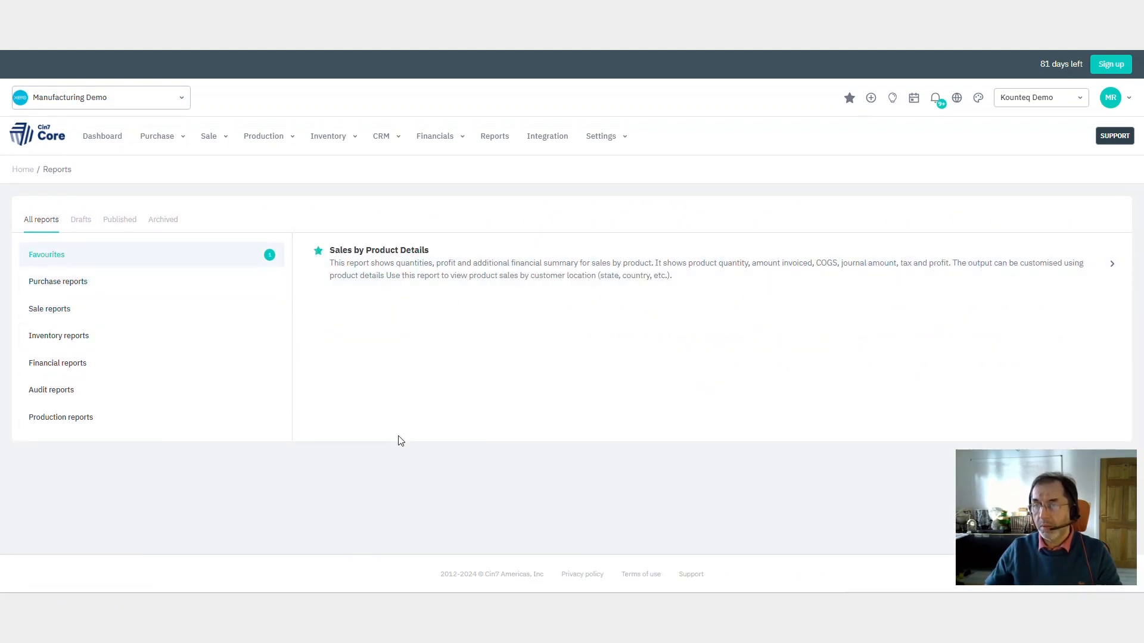
pyautogui.click(381, 265)
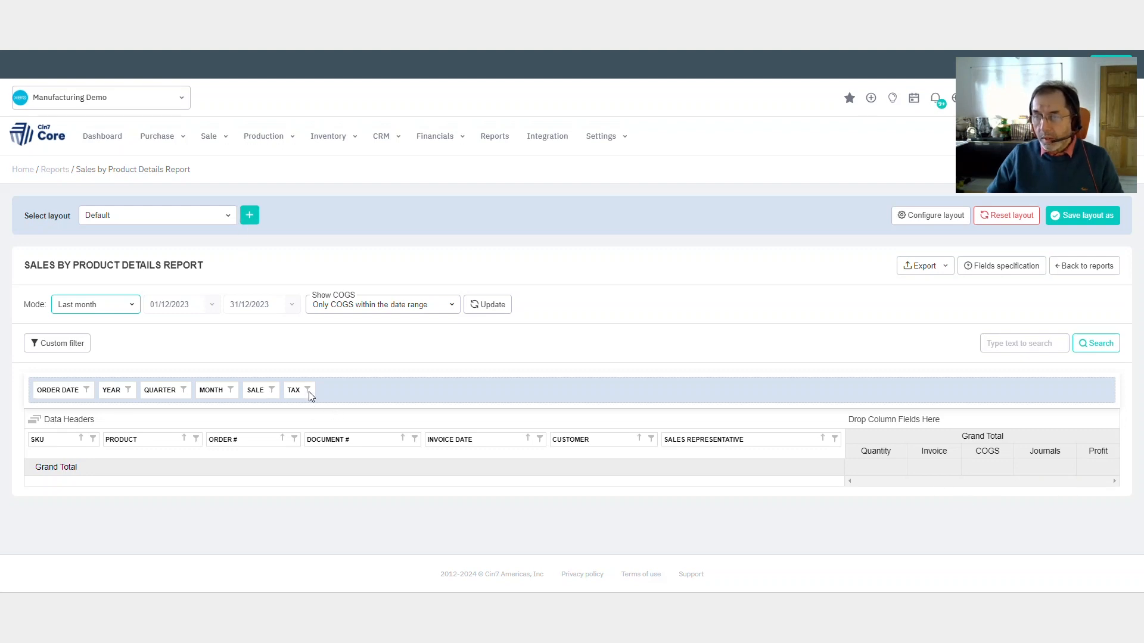
# - Move the Sale field into the data columns between Quantity and Invoice, and place Order Date after Tax in the filter area
pyautogui.moveTo(308, 389); pyautogui.dragTo(414, 447)
pyautogui.moveTo(264, 394); pyautogui.dragTo(96, 419)
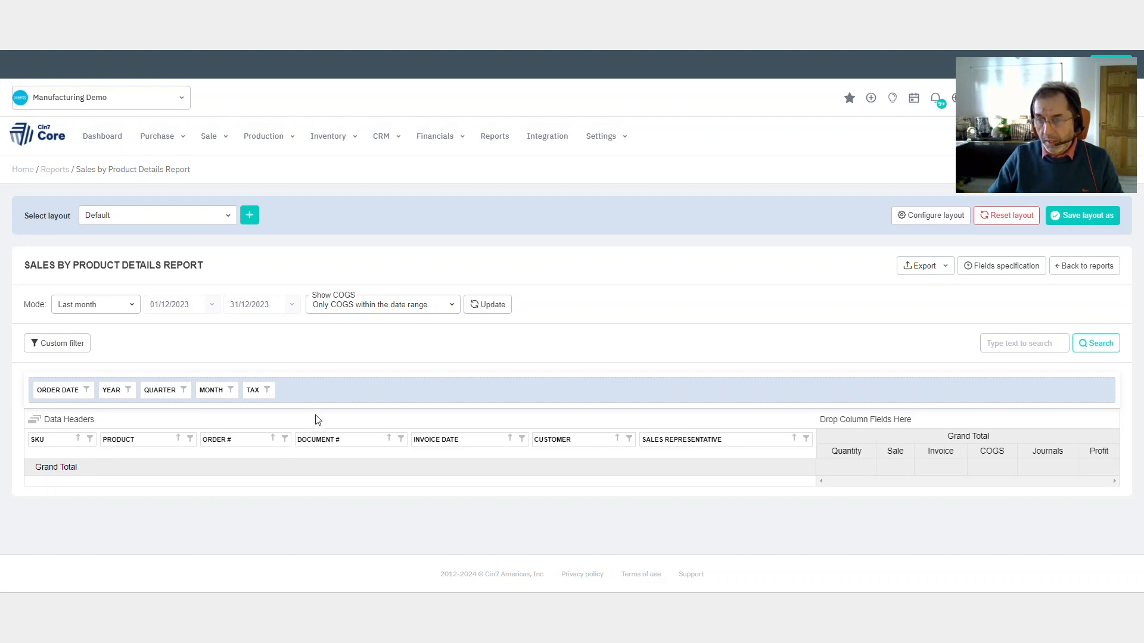
pyautogui.moveTo(120, 430); pyautogui.dragTo(387, 446)
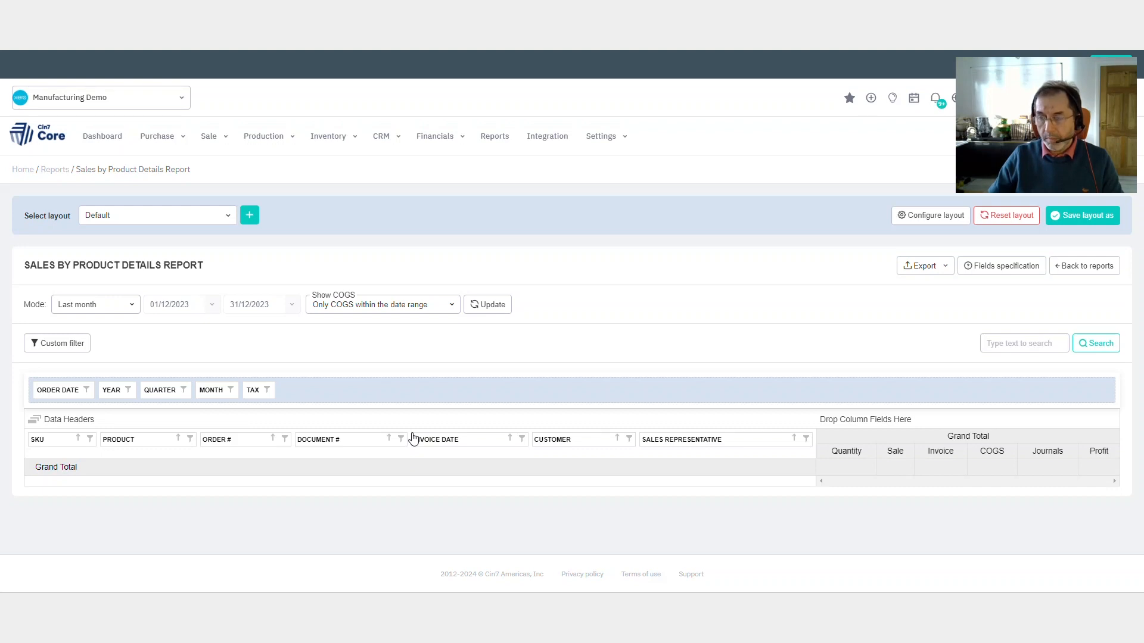
pyautogui.moveTo(62, 389); pyautogui.dragTo(293, 395)
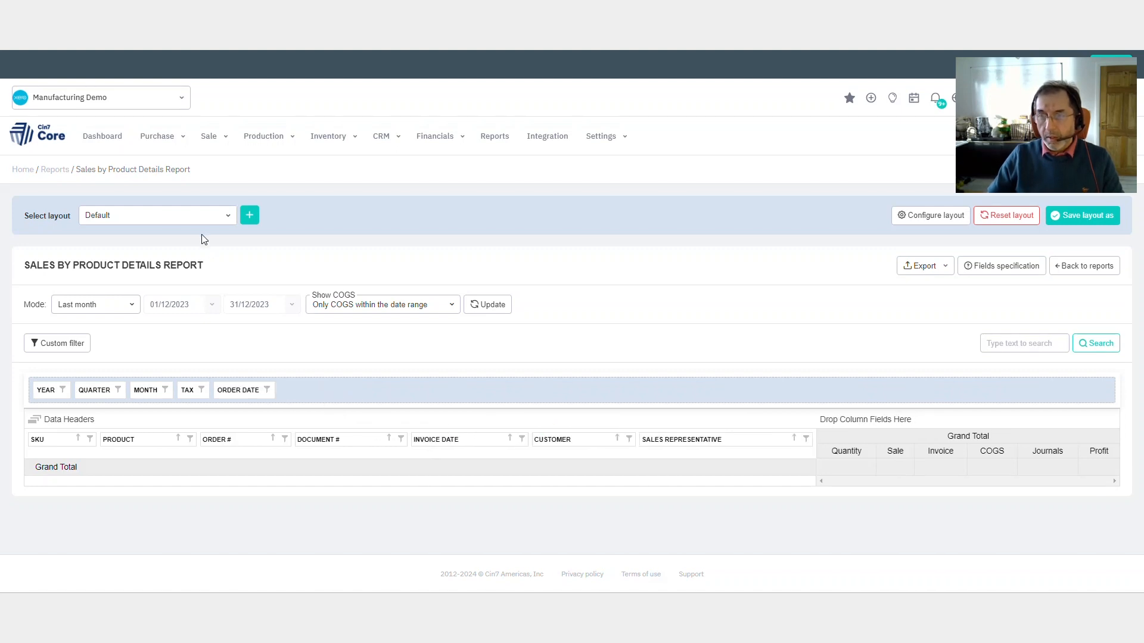
pyautogui.click(232, 222)
pyautogui.click(249, 215)
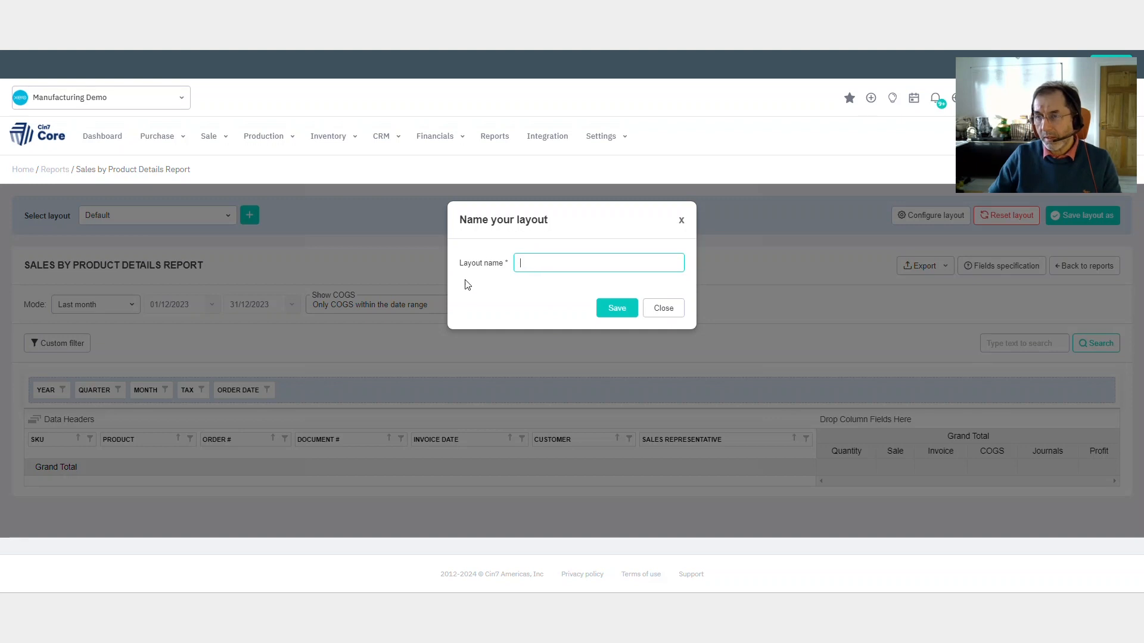
pyautogui.click(681, 220)
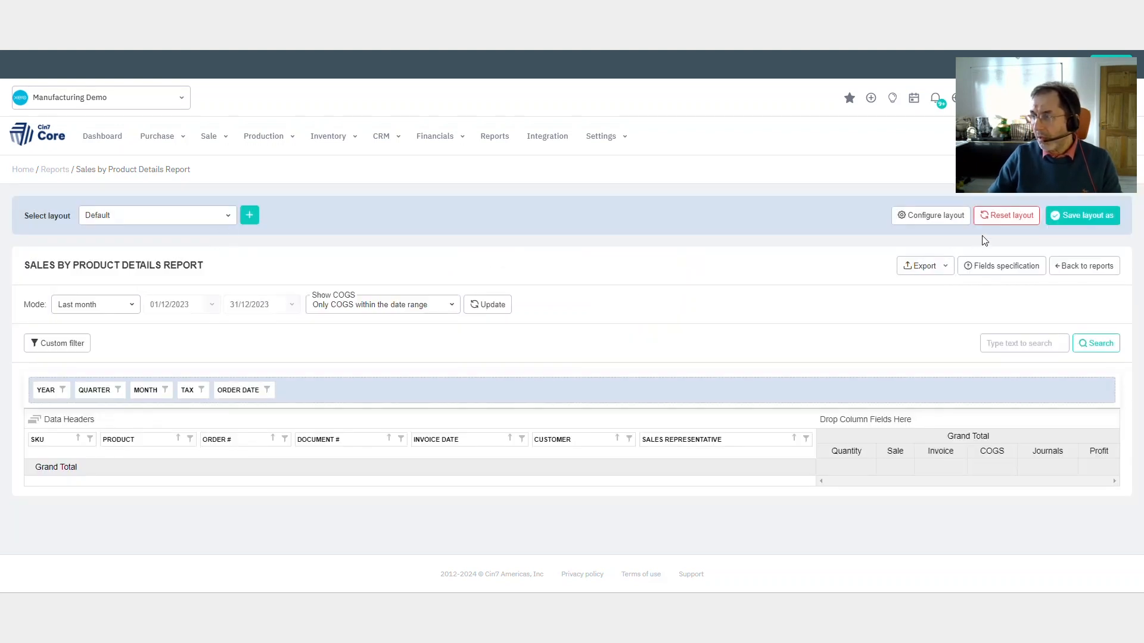
pyautogui.click(1078, 217)
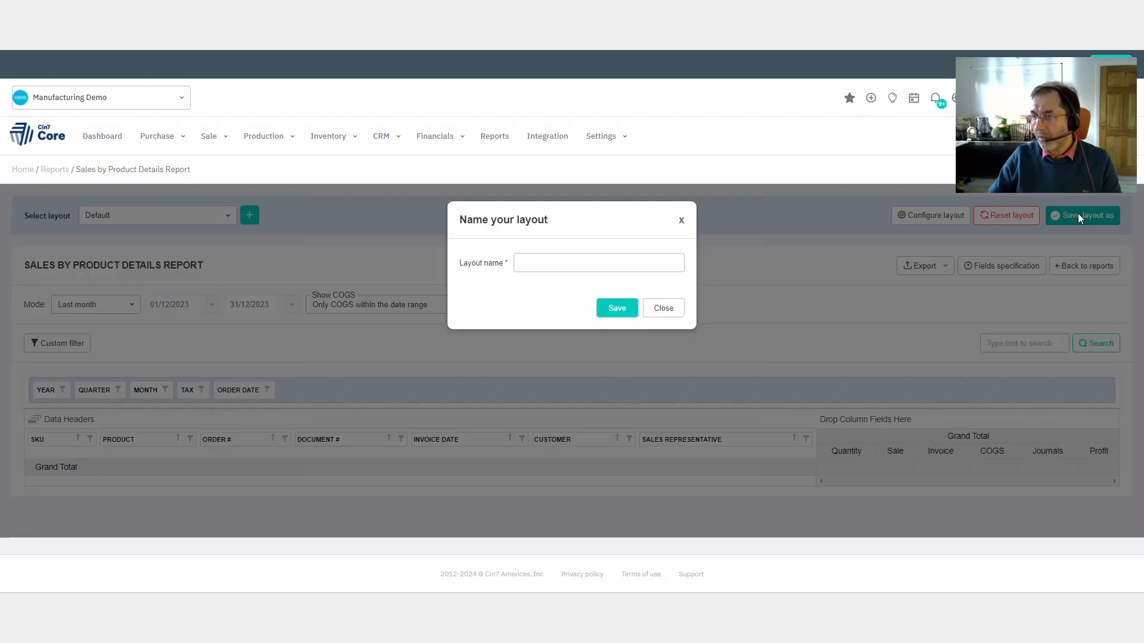
pyautogui.click(682, 222)
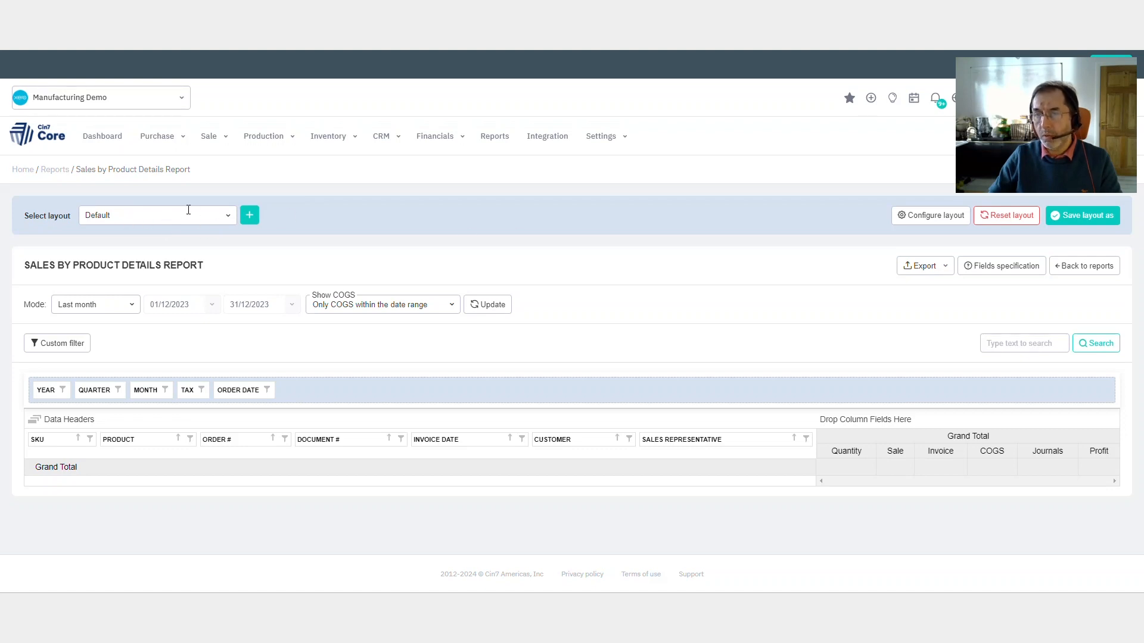
pyautogui.click(235, 219)
pyautogui.click(343, 222)
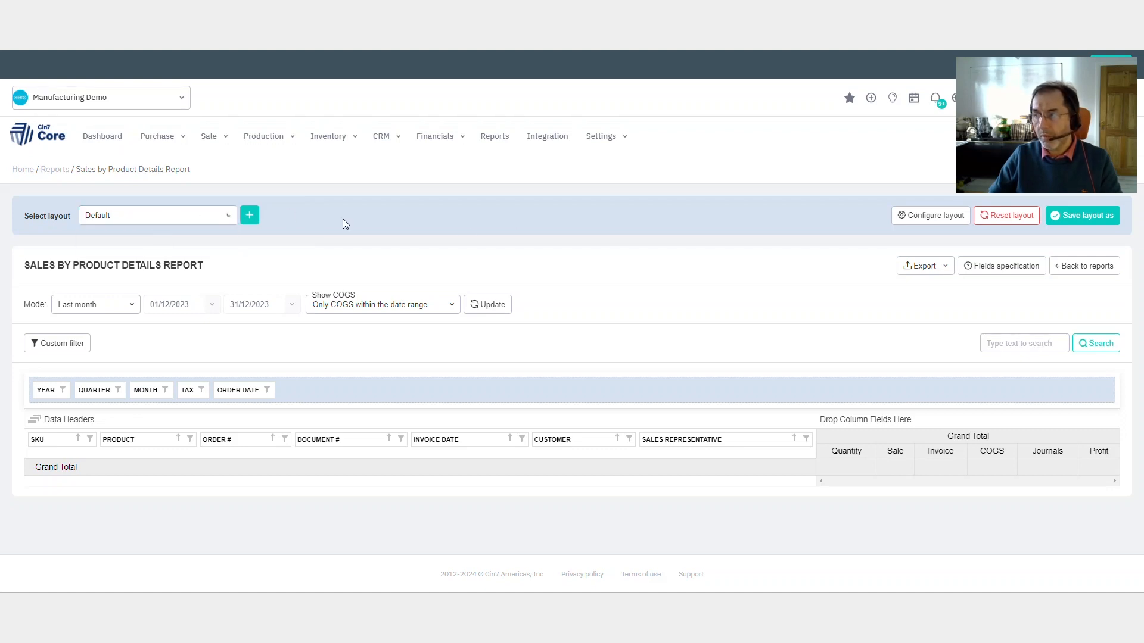
# - Add the hidden Product Tags field to the report's row fields between Product and Order # in the layout configuration
pyautogui.click(930, 216)
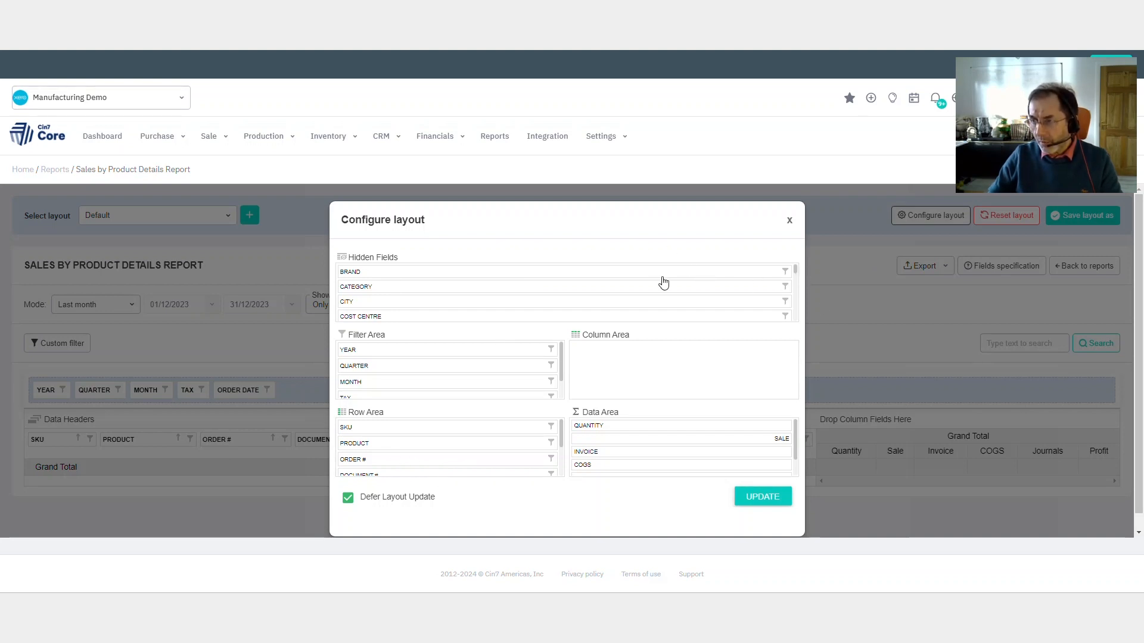
pyautogui.moveTo(796, 273); pyautogui.dragTo(798, 306)
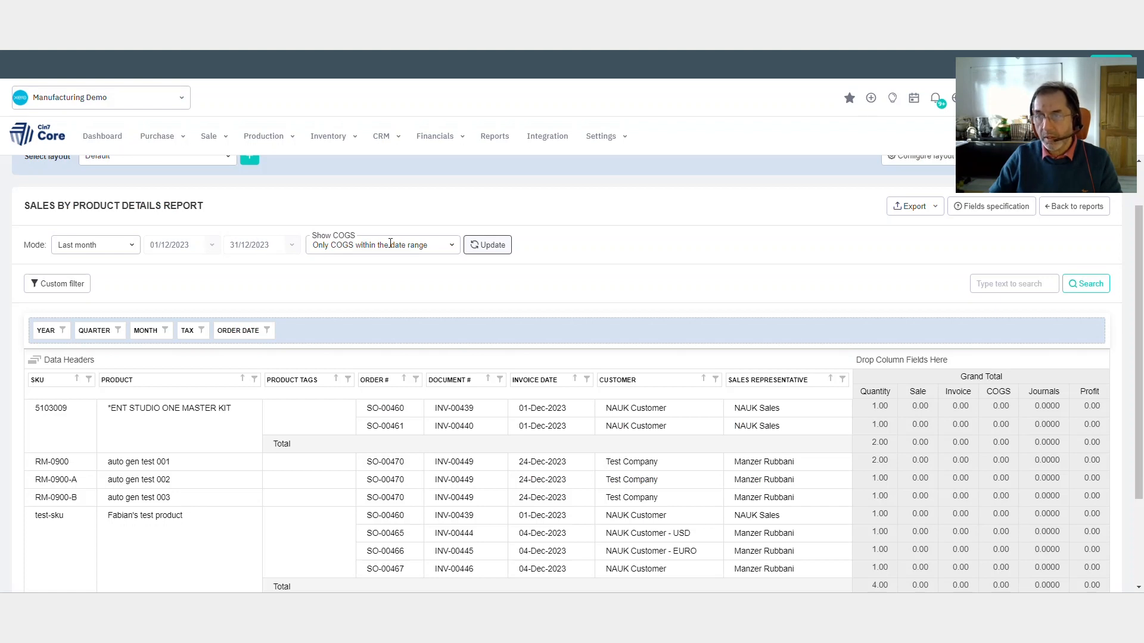
# - Set Show COGS to All COGS and update the report
pyautogui.click(453, 244)
pyautogui.click(409, 294)
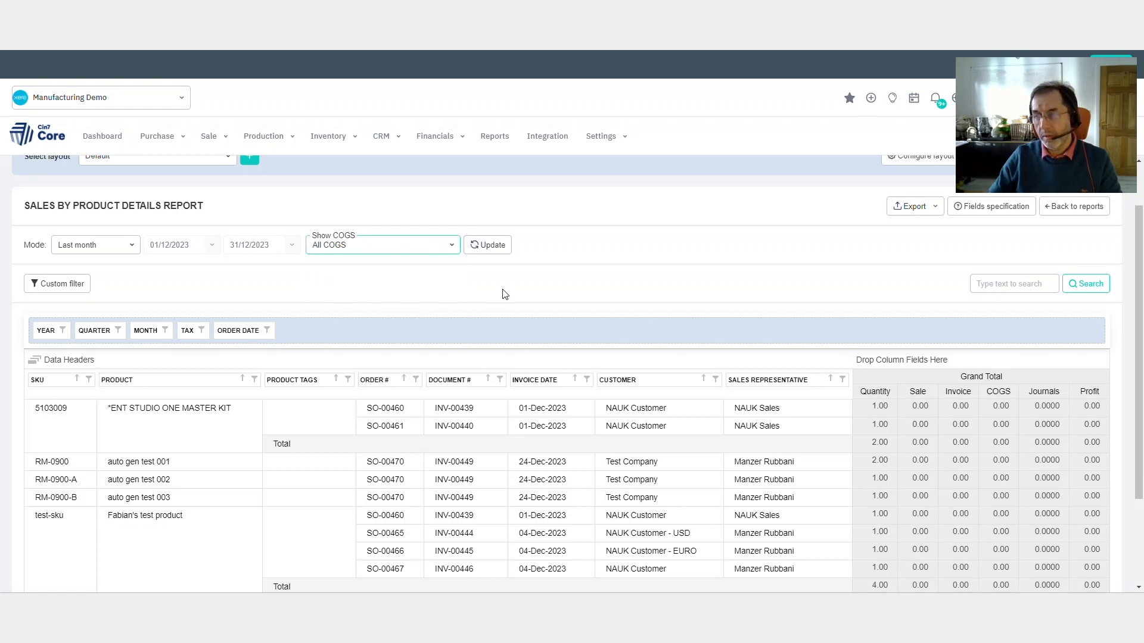
pyautogui.click(494, 251)
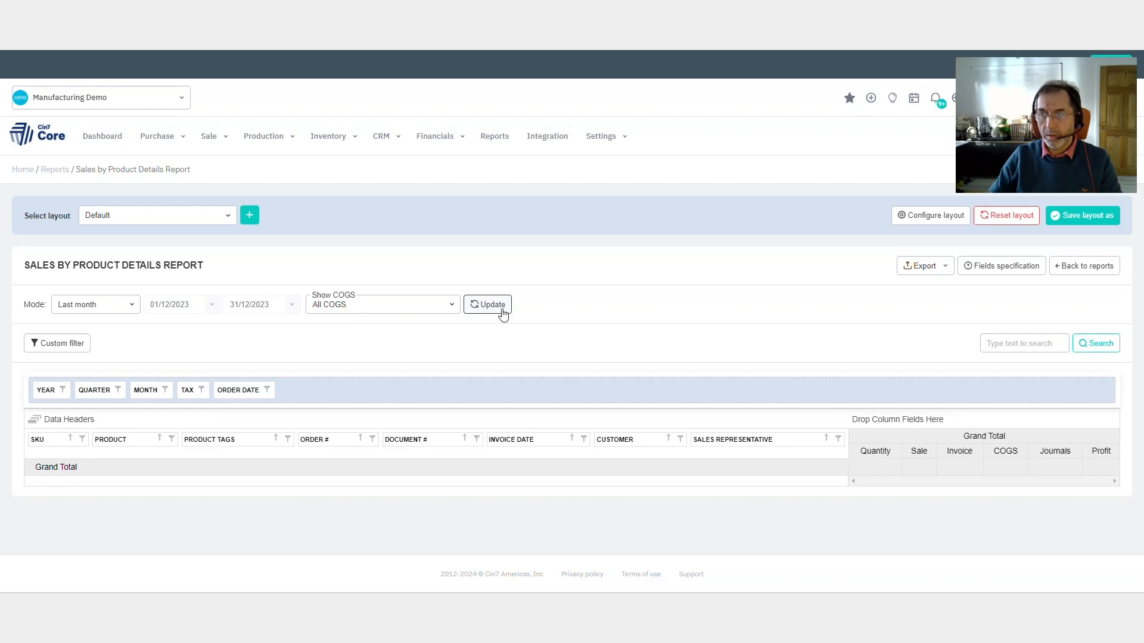
# - Set Show COGS to Only COGS within the date range and refresh the report data
pyautogui.click(448, 307)
pyautogui.click(411, 332)
pyautogui.click(485, 310)
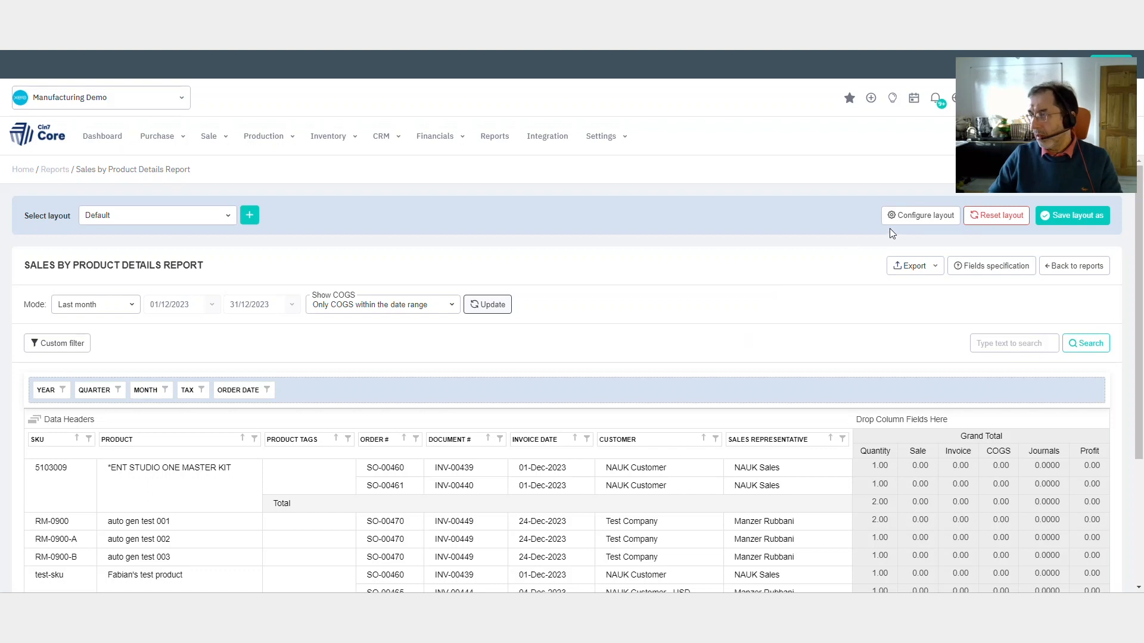
# - Check the available export formats, and read the report's fields specification down to the COGS and Journals definitions
pyautogui.click(933, 271)
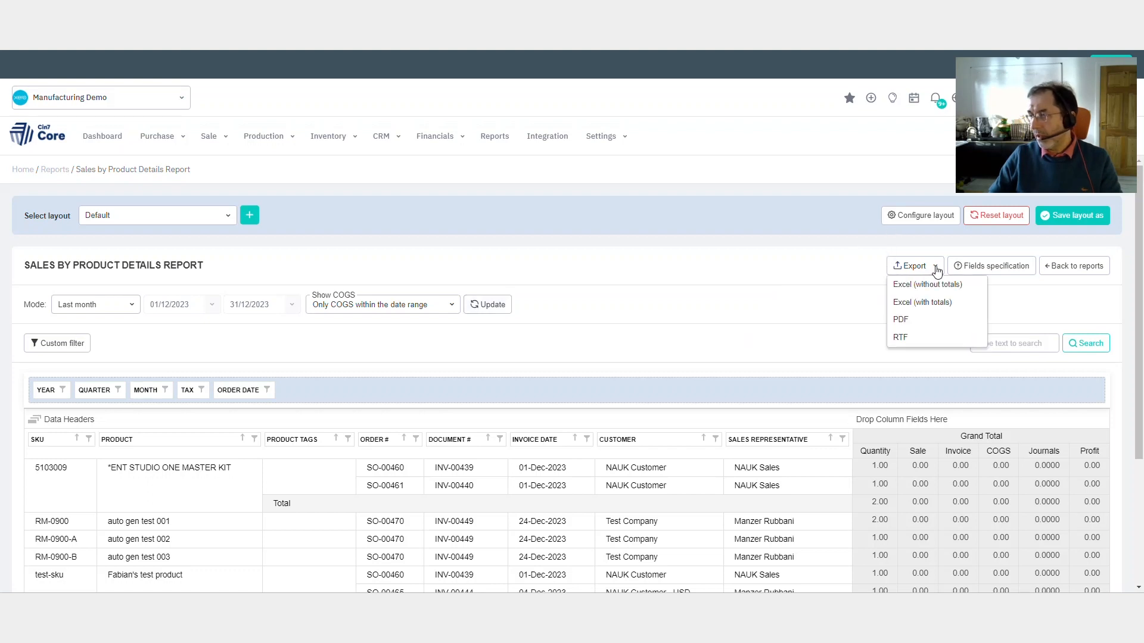
pyautogui.click(801, 272)
pyautogui.click(1011, 273)
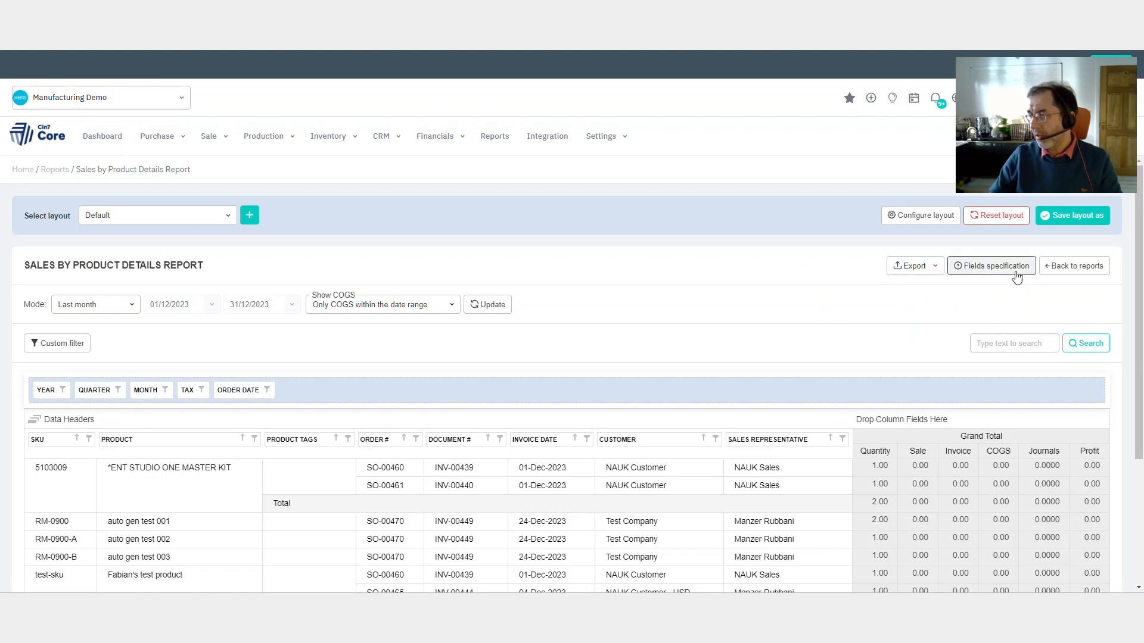
pyautogui.moveTo(682, 231)
pyautogui.mouseDown()
pyautogui.moveTo(677, 479)
pyautogui.moveTo(692, 216)
pyautogui.mouseUp()
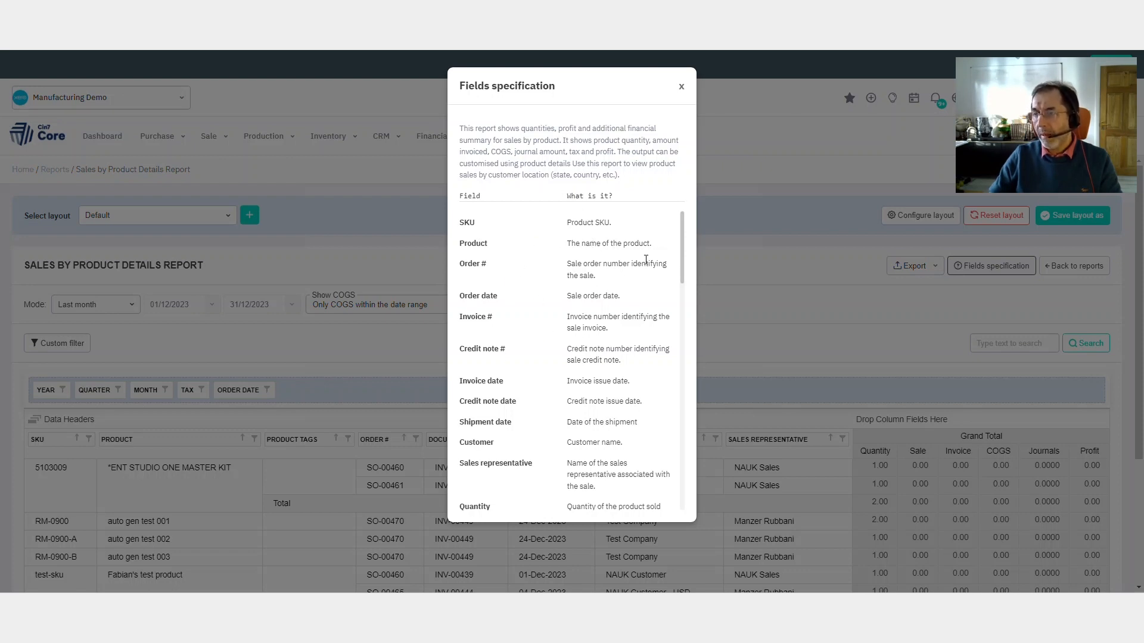
pyautogui.moveTo(681, 246); pyautogui.dragTo(681, 376)
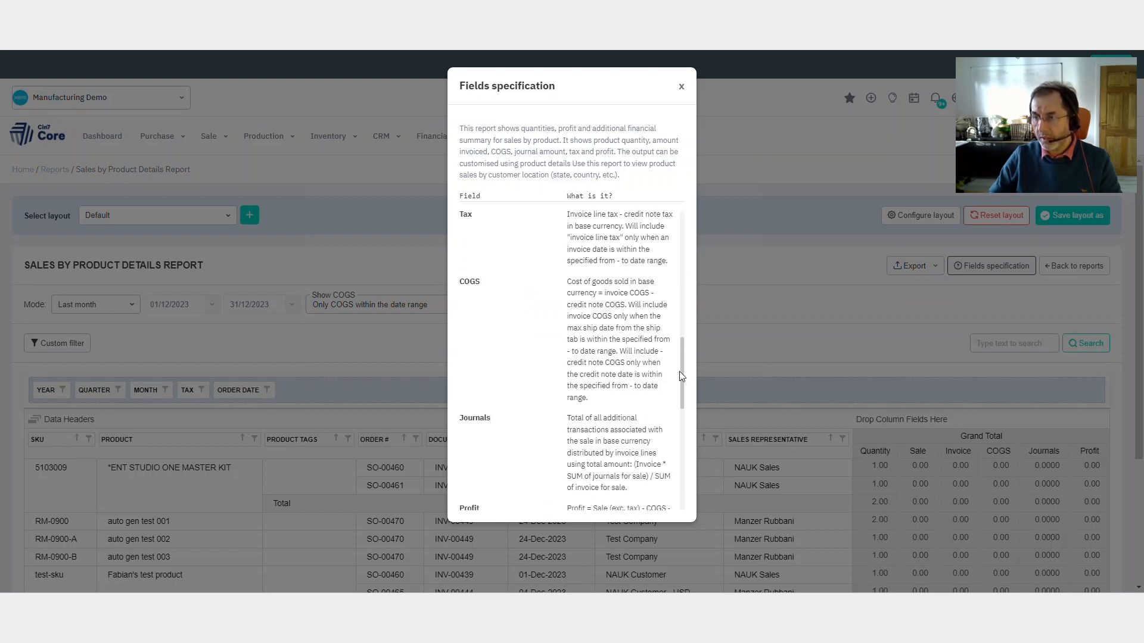
pyautogui.click(682, 87)
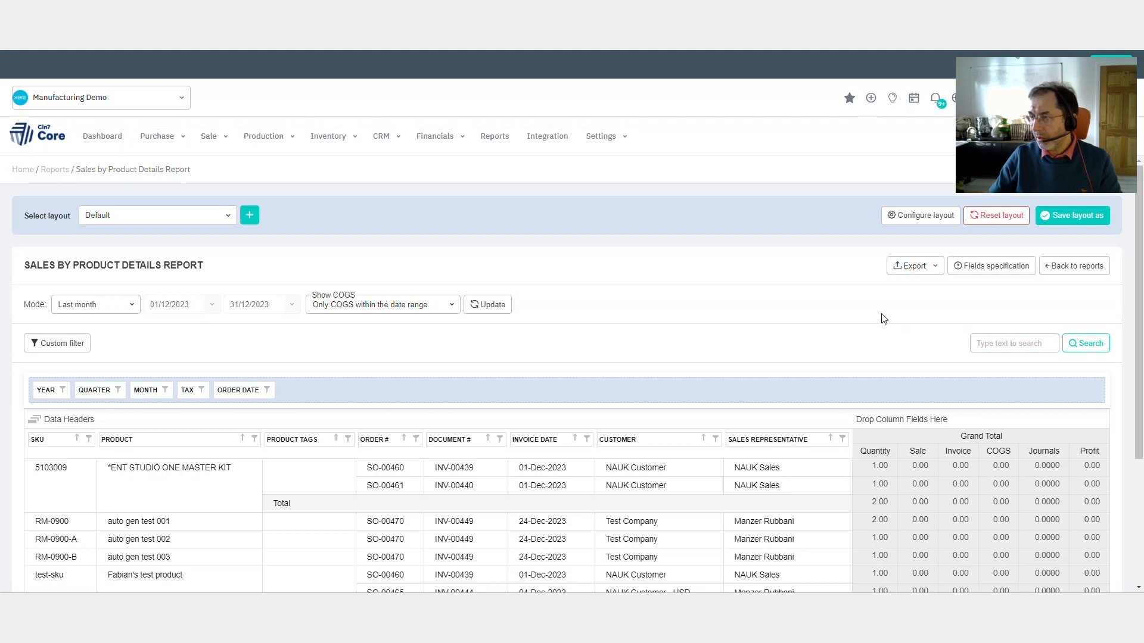
# - Start a custom filter with a Brand "Begins with" condition, and discard it without applying
pyautogui.scroll(-3, 354, 486)
pyautogui.scroll(3, 354, 485)
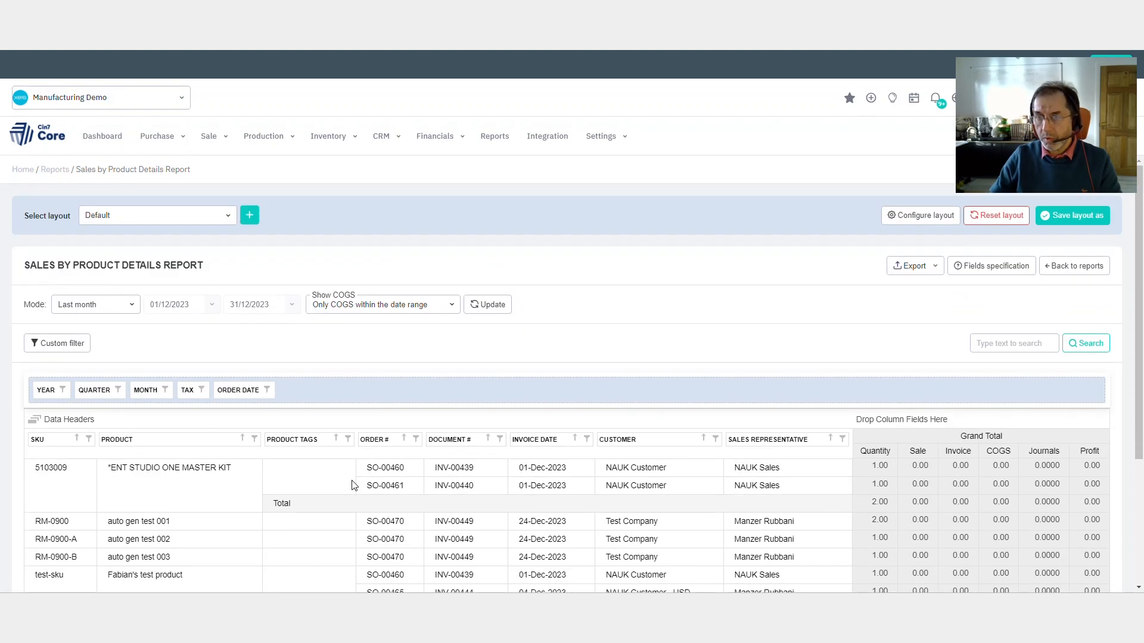
pyautogui.scroll(-1, 354, 486)
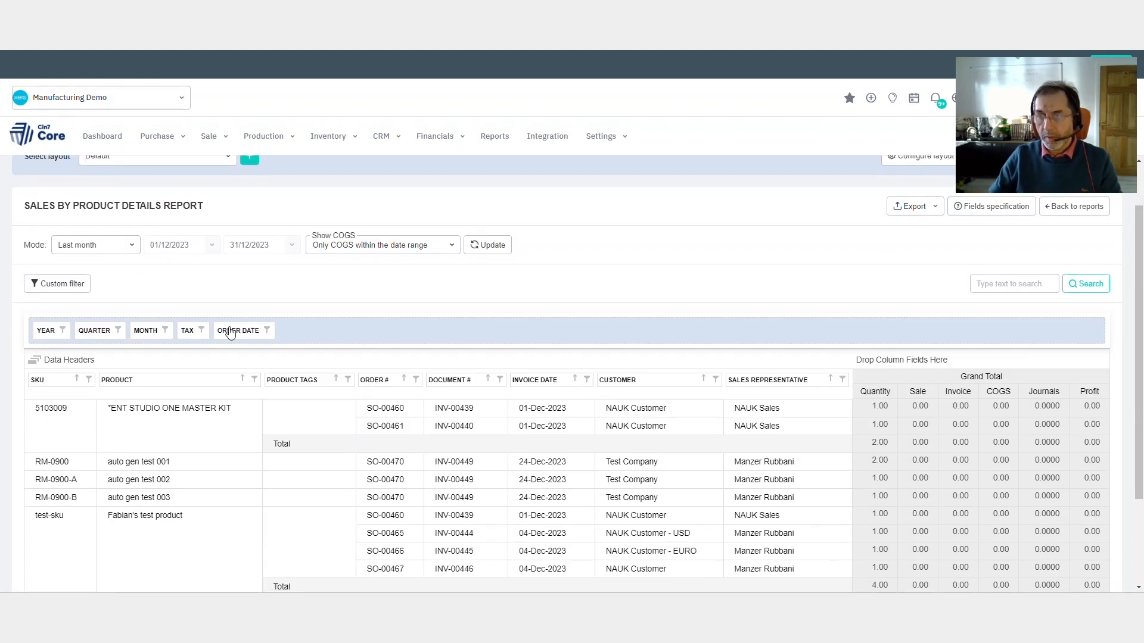
pyautogui.click(77, 286)
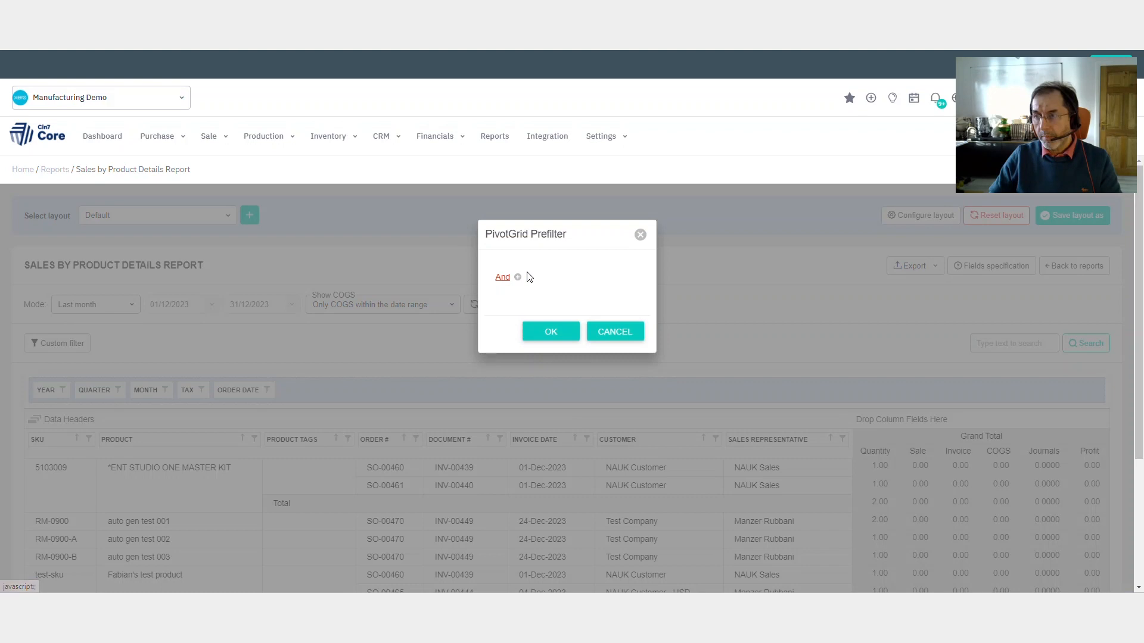
pyautogui.click(517, 278)
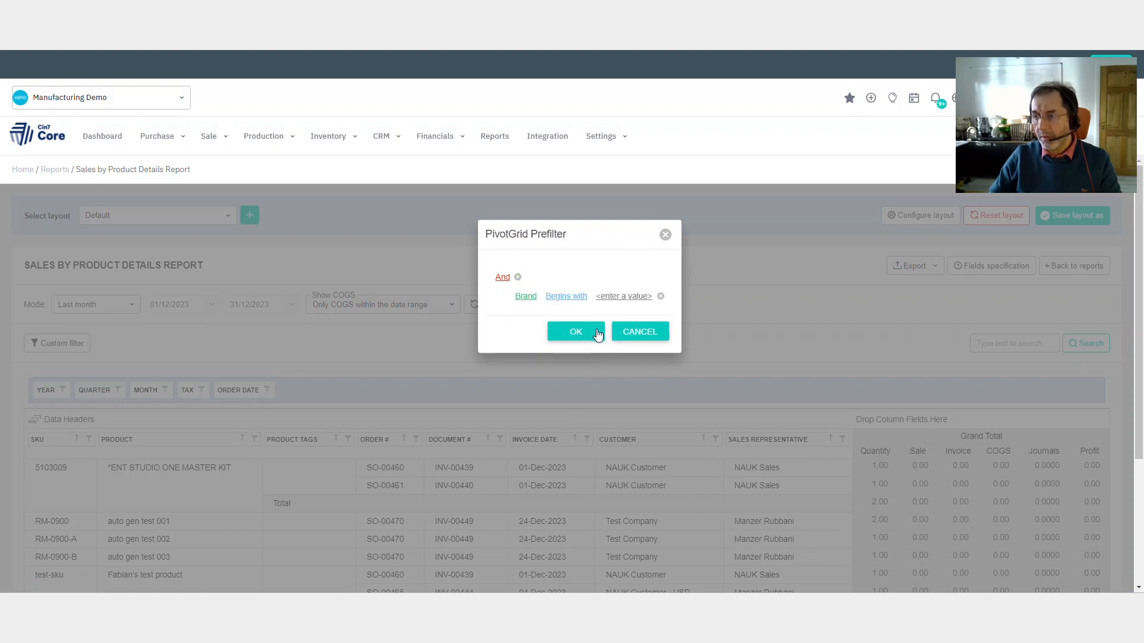
pyautogui.click(665, 235)
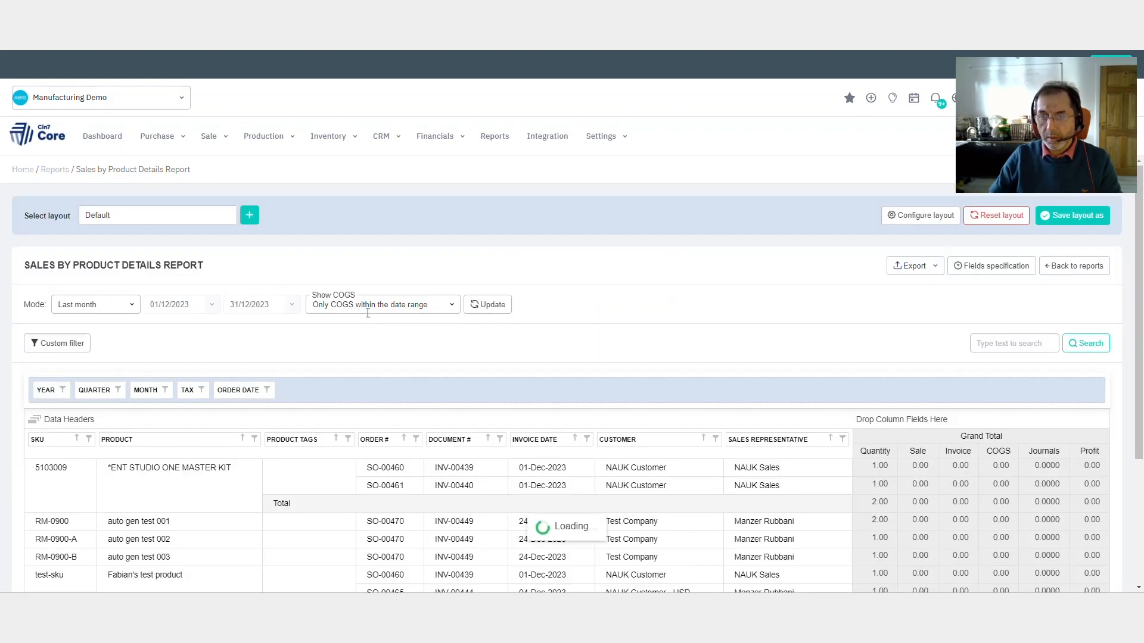
# - Try deselecting the blank value in the Product Tags column filter, and cancel the filter change
pyautogui.scroll(-3, 279, 385)
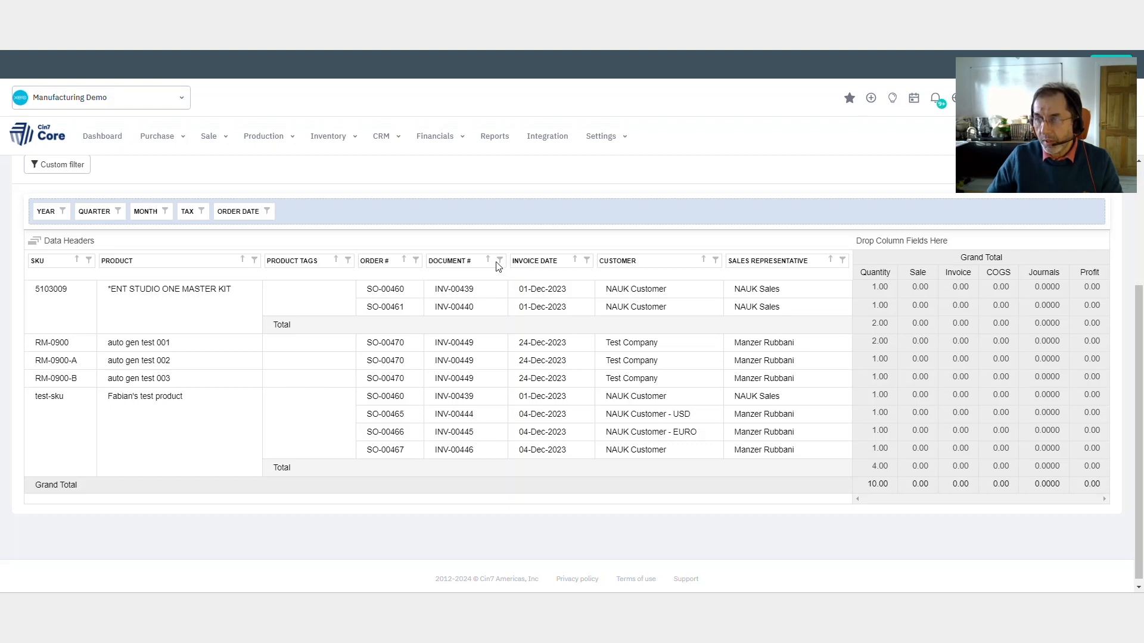
pyautogui.click(349, 262)
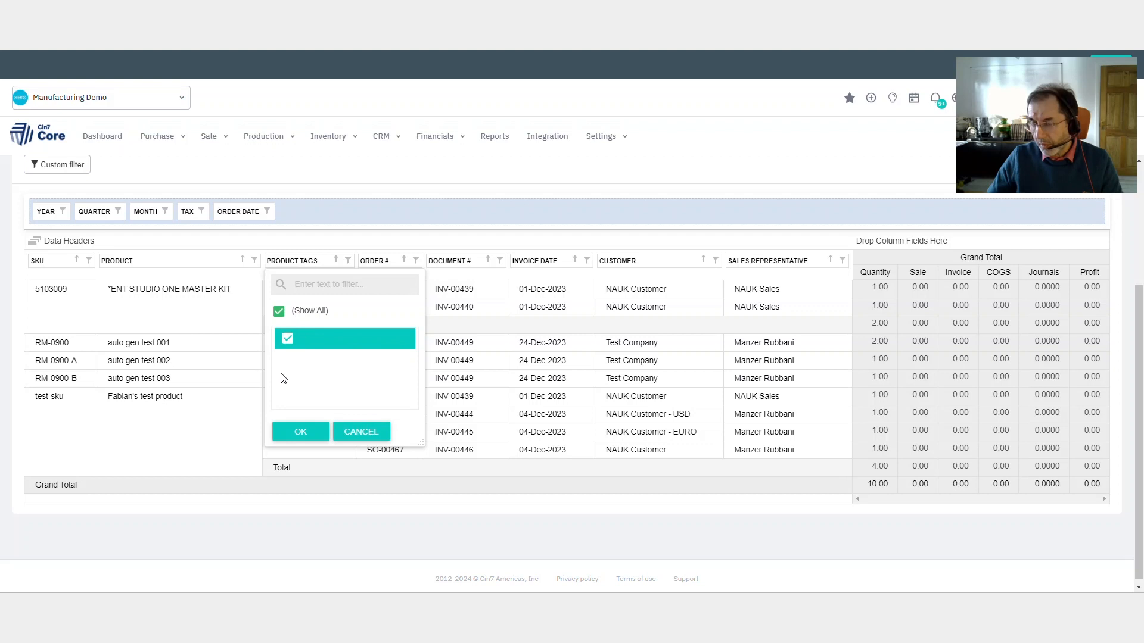
pyautogui.click(289, 340)
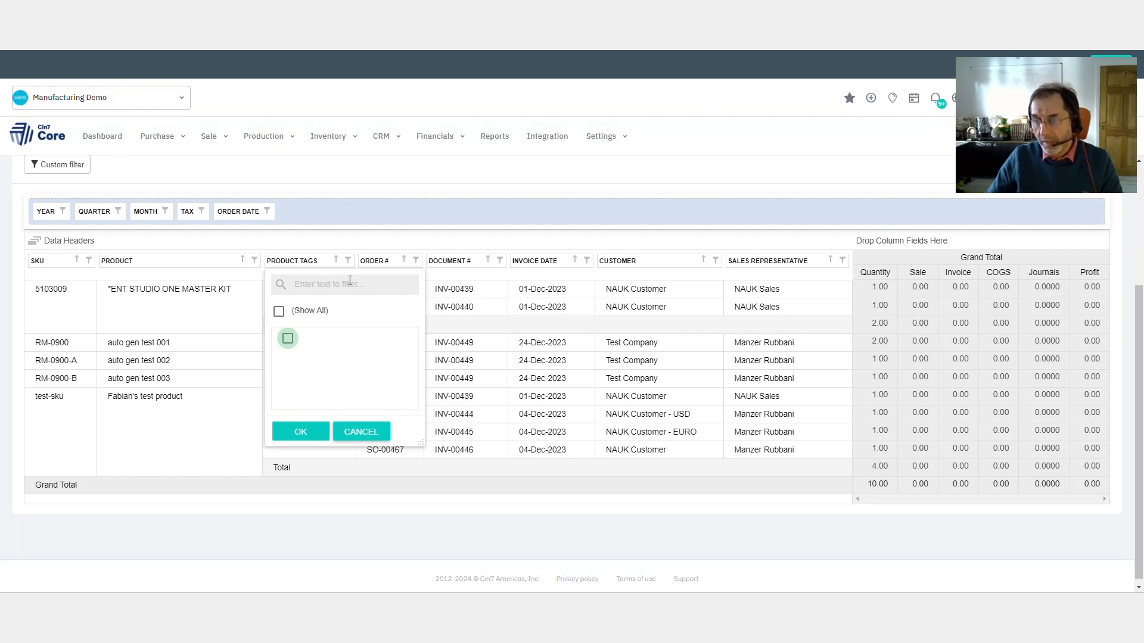
pyautogui.click(357, 434)
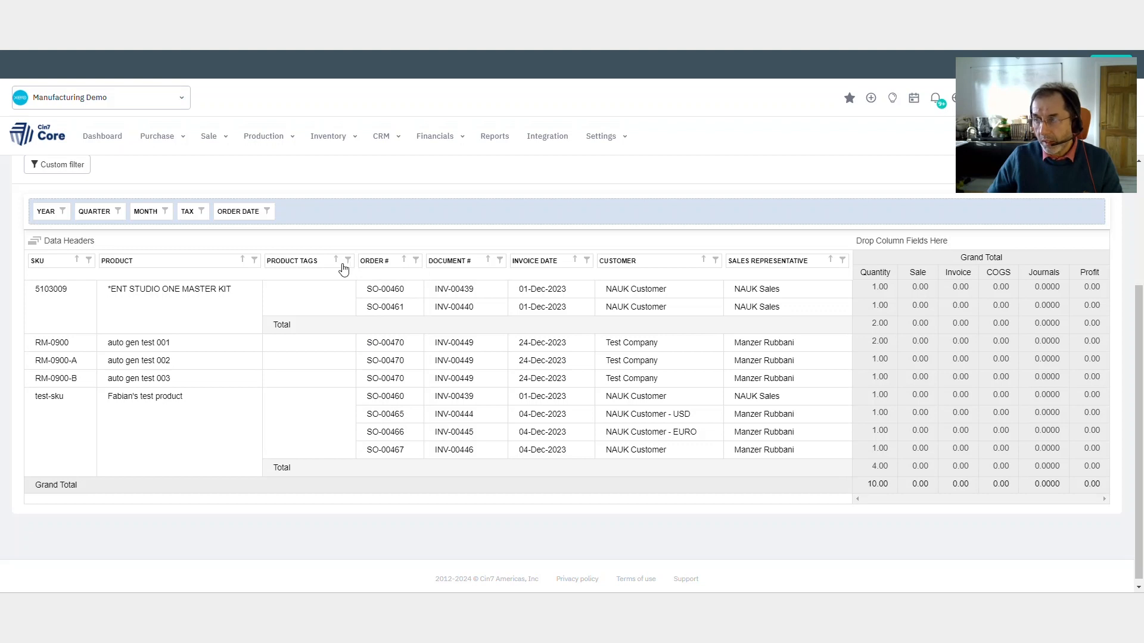
# - Load the saved test sales report layout and add the hidden Product Tags, Brand and Category fields to its row fields after Product
pyautogui.scroll(3, 361, 390)
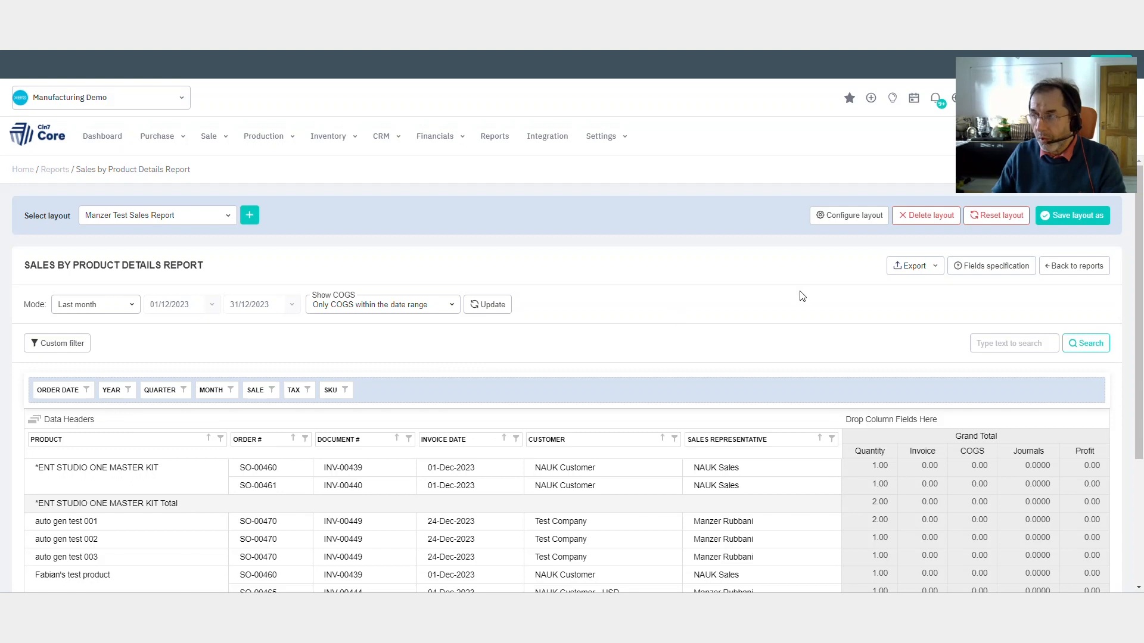
pyautogui.click(849, 220)
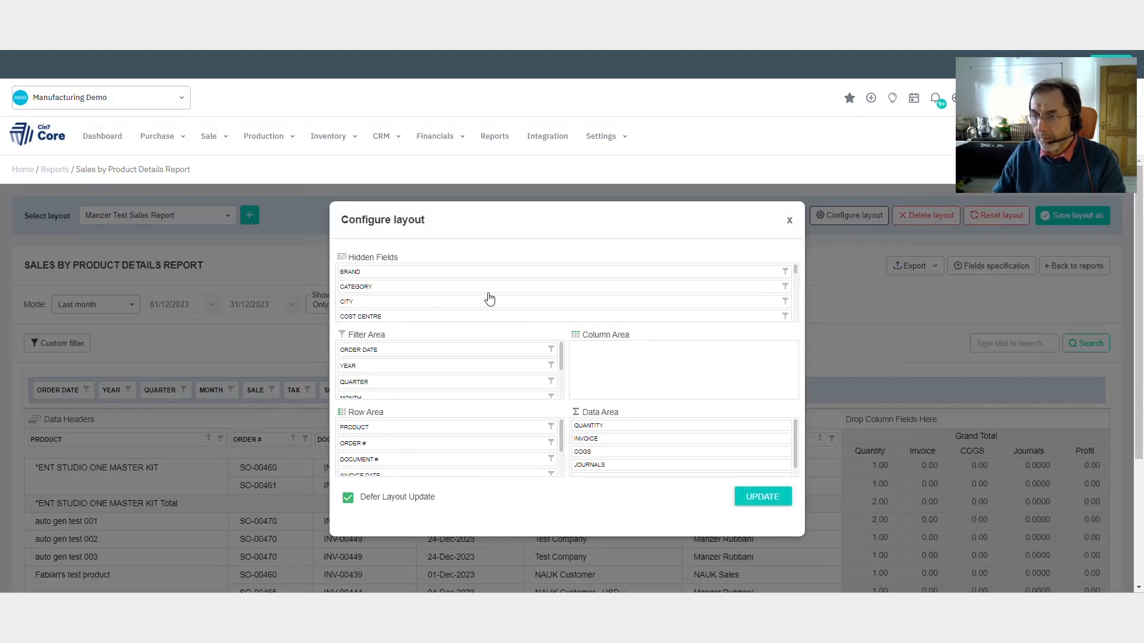
pyautogui.moveTo(392, 276); pyautogui.dragTo(403, 426)
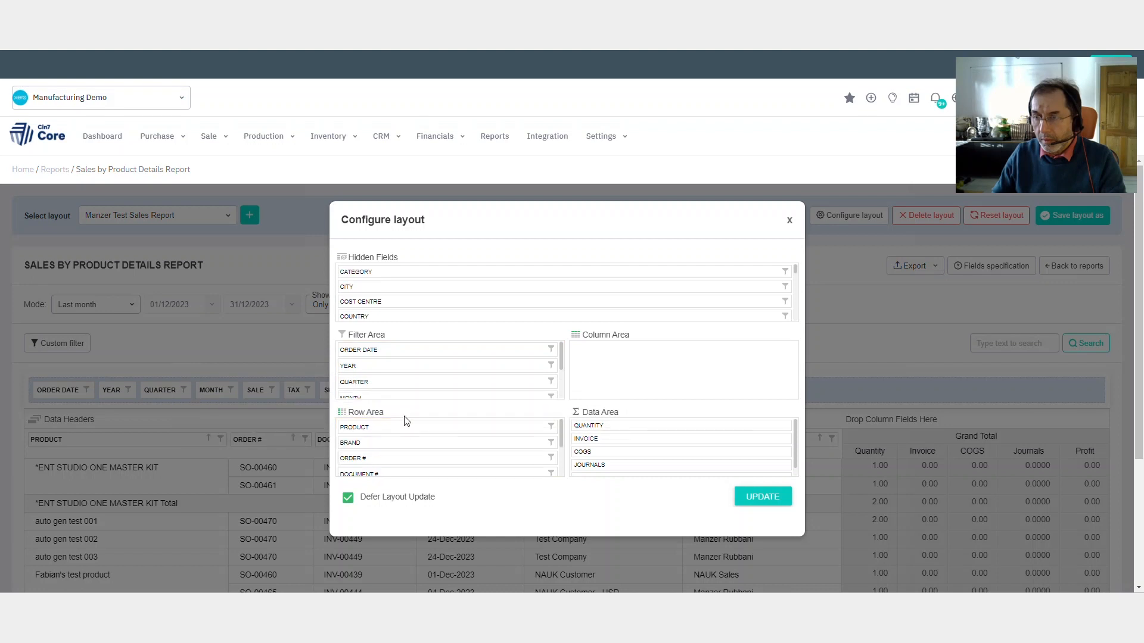
pyautogui.moveTo(382, 279); pyautogui.dragTo(393, 450)
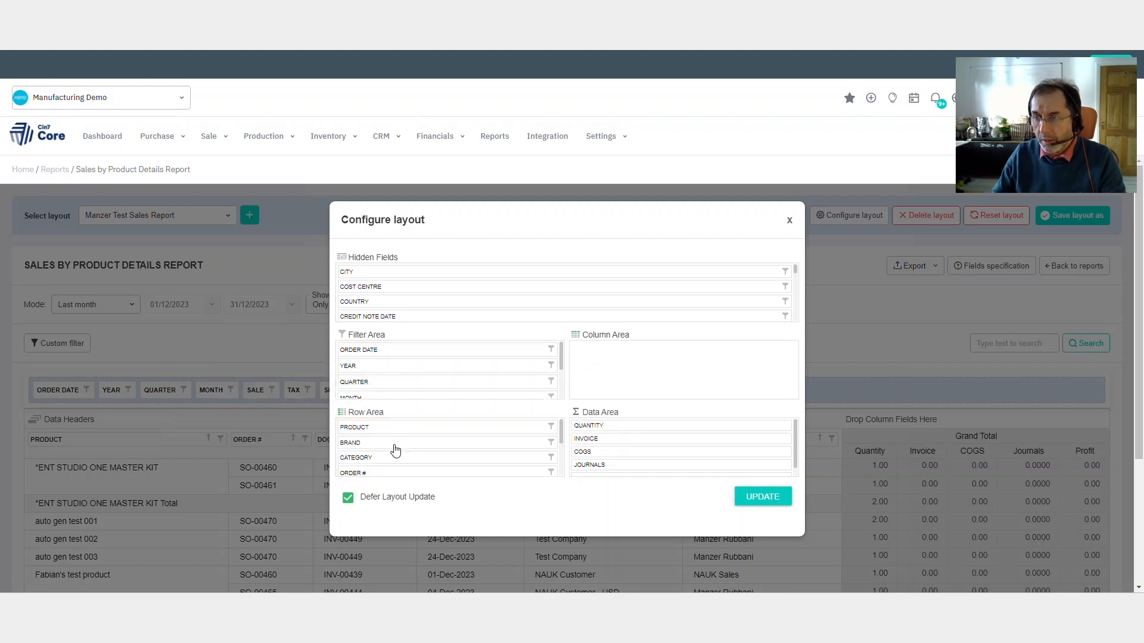
pyautogui.scroll(-5, 416, 298)
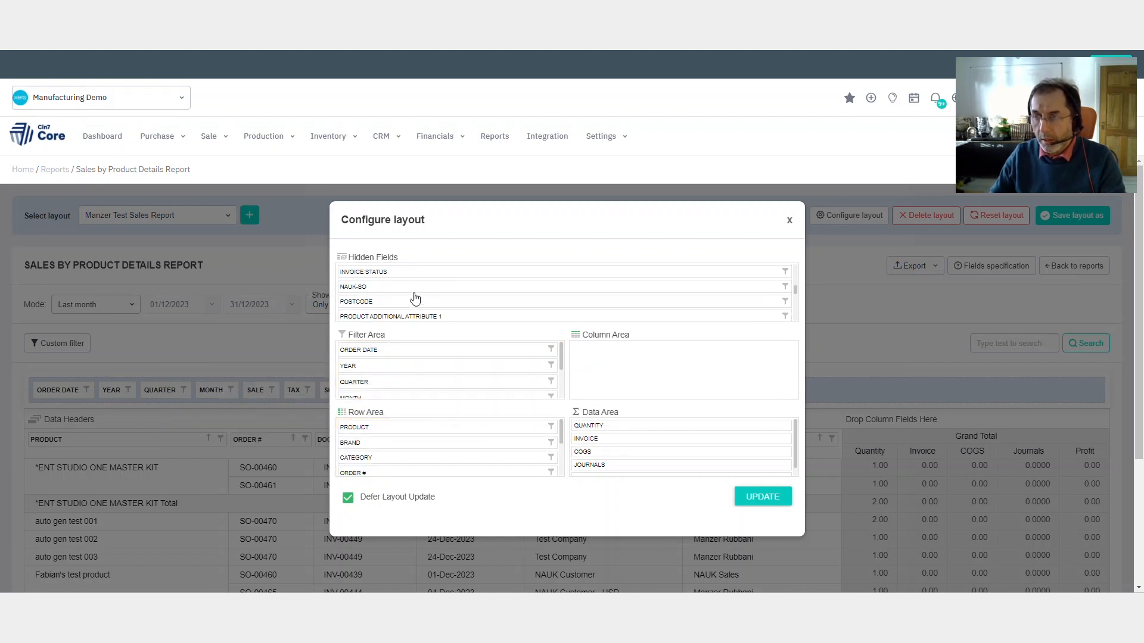
pyautogui.scroll(-2, 416, 298)
pyautogui.scroll(-2, 416, 298)
pyautogui.moveTo(416, 295); pyautogui.dragTo(413, 437)
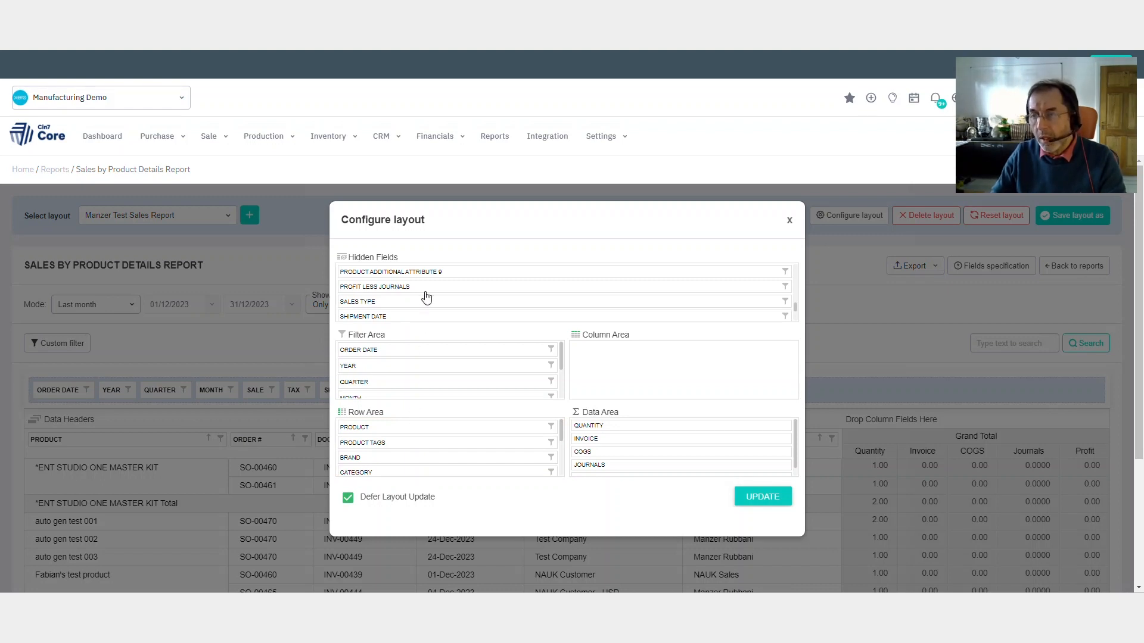
# - Look through the remaining hidden fields, try adding Customer Tags to the row fields, and apply the layout update
pyautogui.scroll(-2, 426, 296)
pyautogui.scroll(-1, 426, 296)
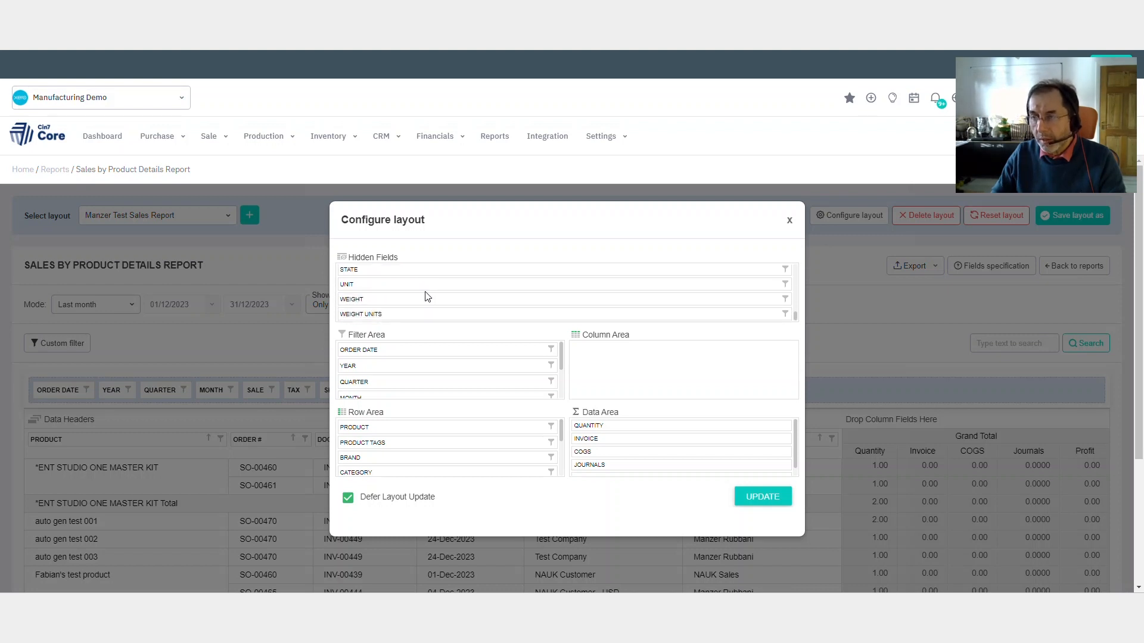
pyautogui.scroll(3, 426, 296)
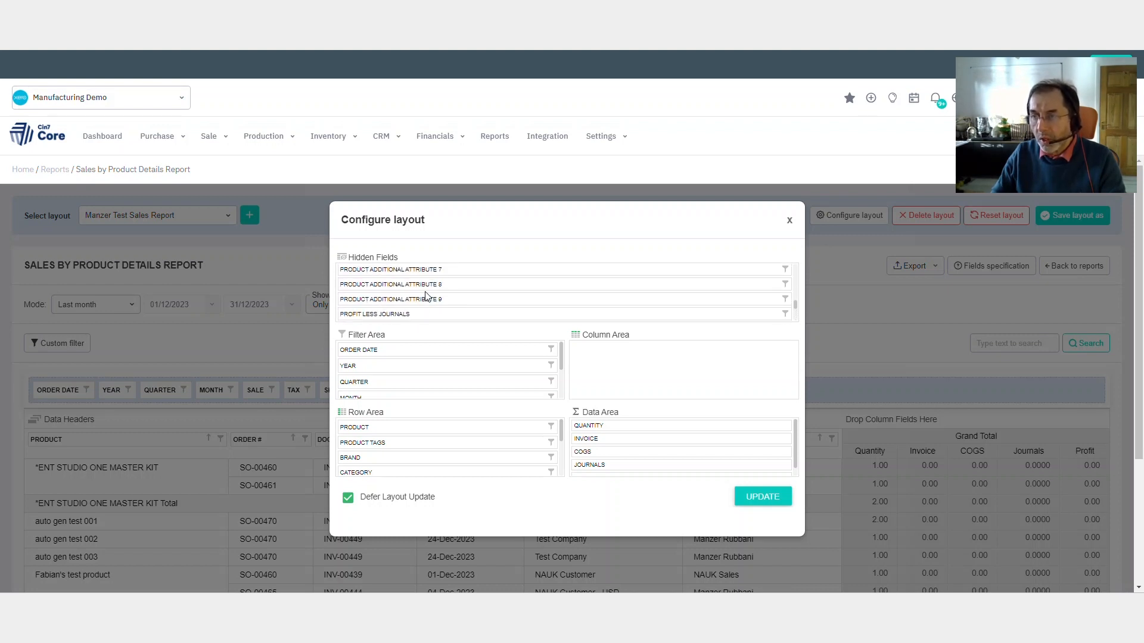
pyautogui.scroll(3, 427, 295)
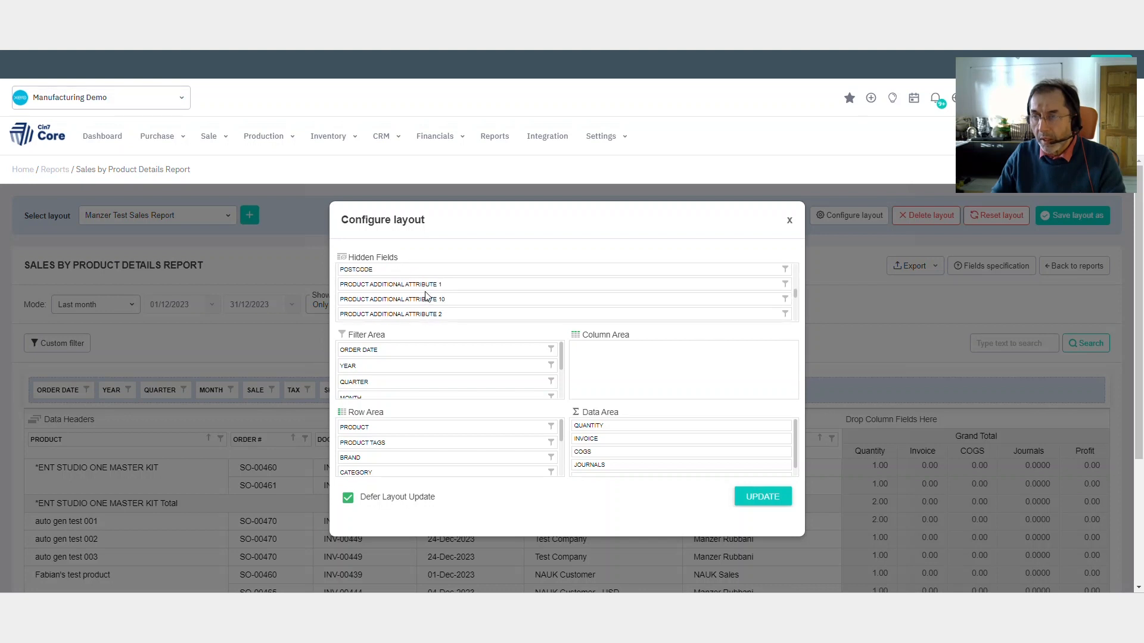
pyautogui.scroll(3, 427, 296)
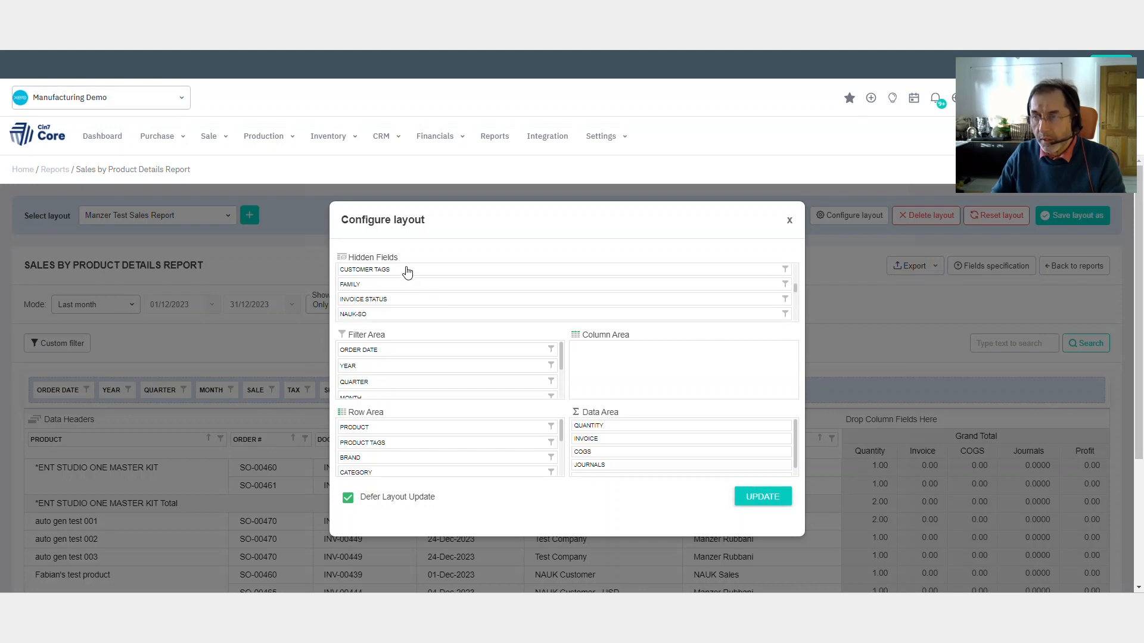
pyautogui.moveTo(406, 274); pyautogui.dragTo(434, 475)
pyautogui.click(749, 499)
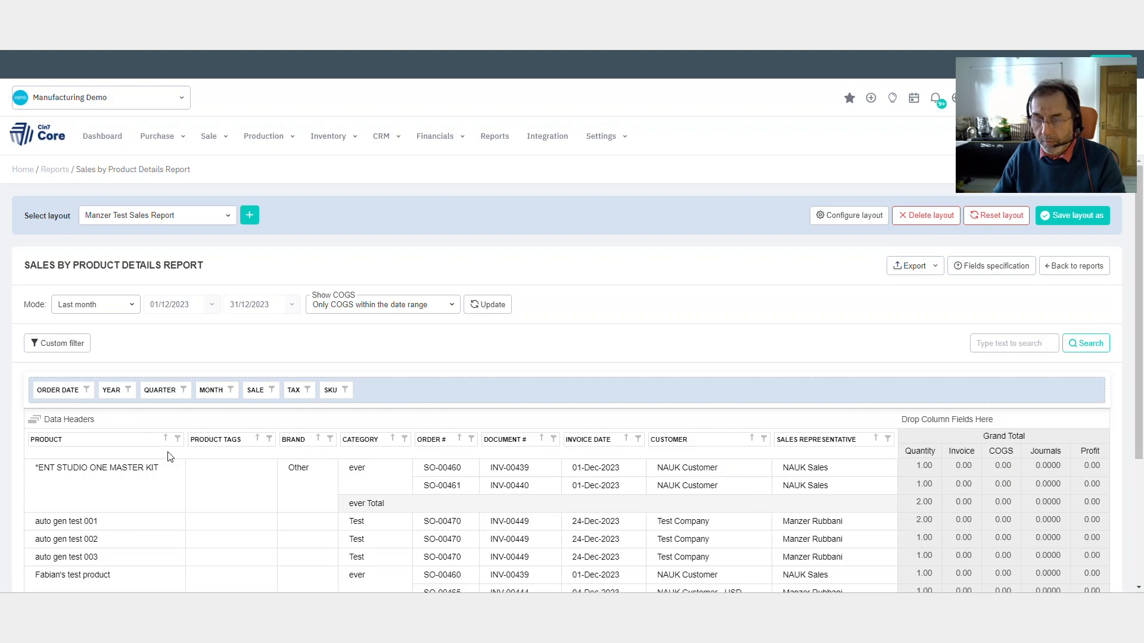
# - Move Product, Order #, Document #, Invoice Date, Customer and Sales Representative from the report rows to the filter area after SKU
pyautogui.moveTo(115, 438); pyautogui.dragTo(415, 389)
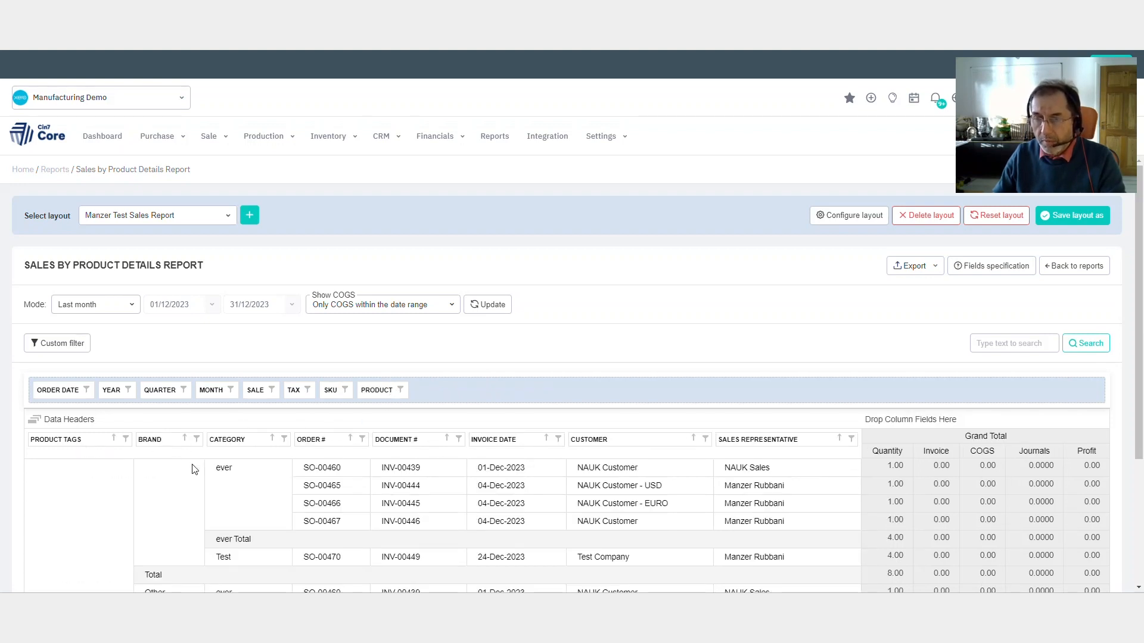
pyautogui.moveTo(306, 439); pyautogui.dragTo(423, 400)
pyautogui.moveTo(331, 440); pyautogui.dragTo(511, 396)
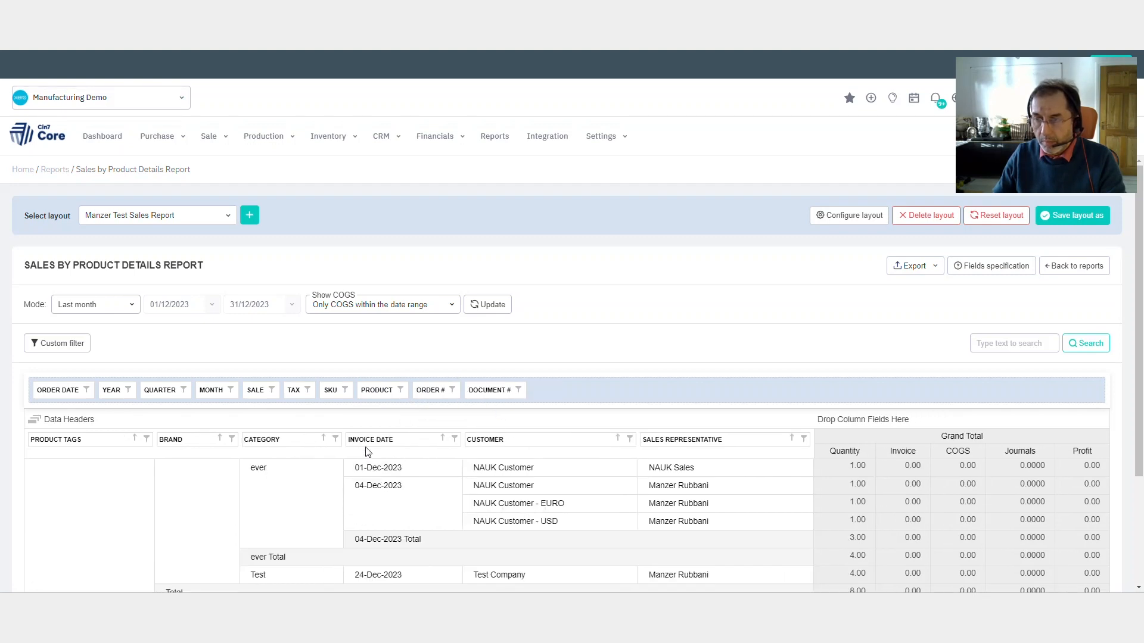
pyautogui.moveTo(365, 442); pyautogui.dragTo(558, 391)
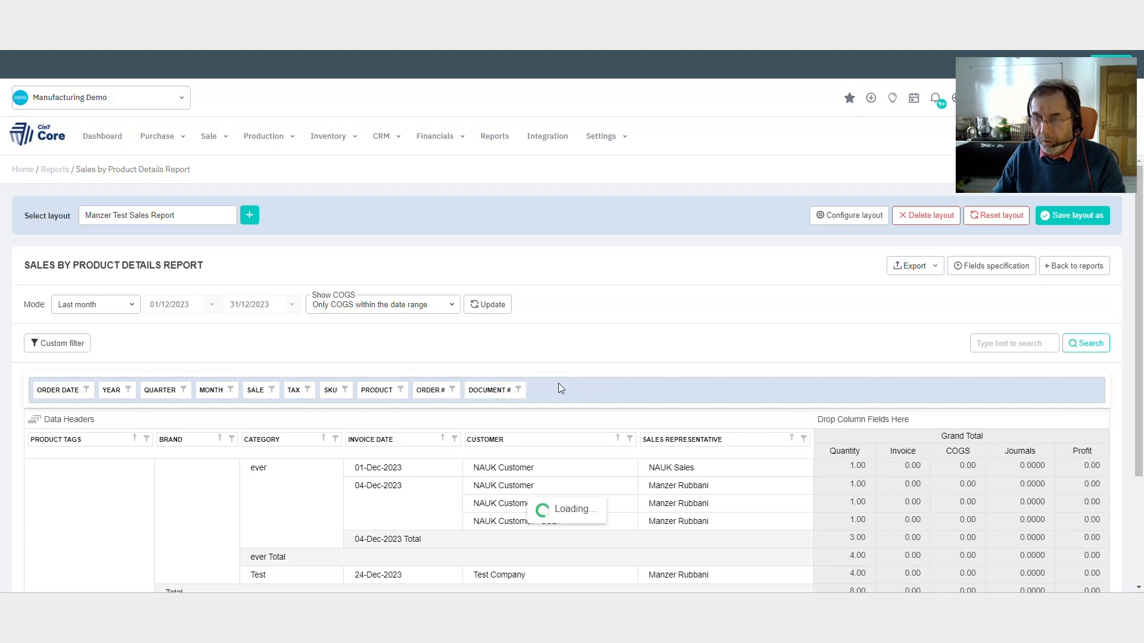
pyautogui.moveTo(442, 445); pyautogui.dragTo(669, 391)
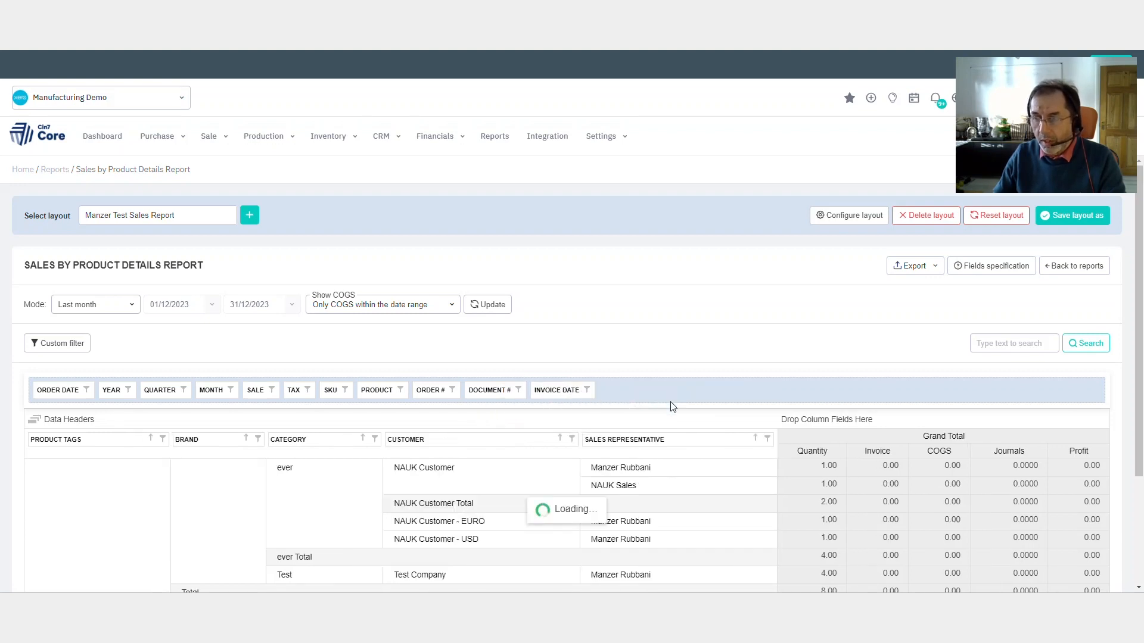
pyautogui.moveTo(524, 439); pyautogui.dragTo(700, 400)
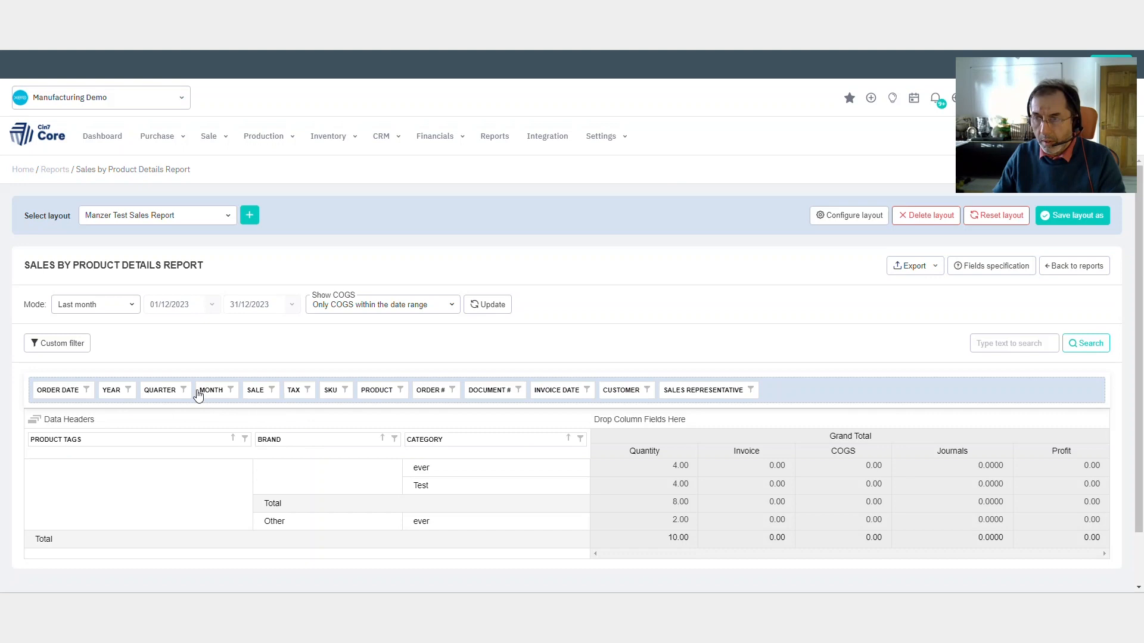
# - Add the hidden Customer Tags field to the report's row fields ahead of Product Tags and apply the layout update
pyautogui.click(835, 219)
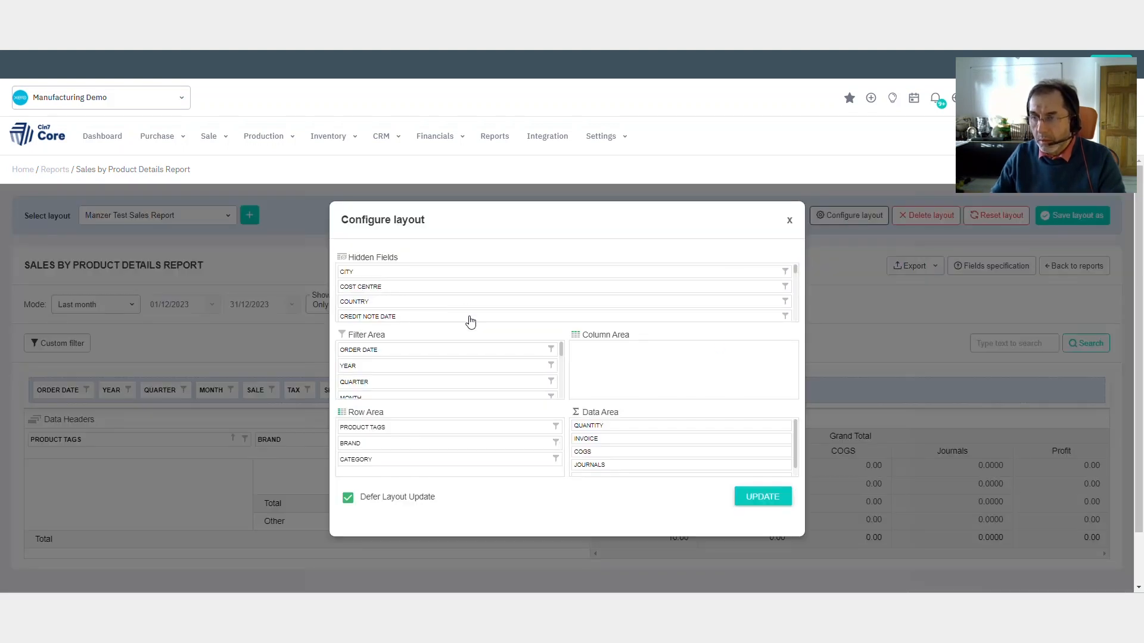
pyautogui.scroll(-1, 456, 437)
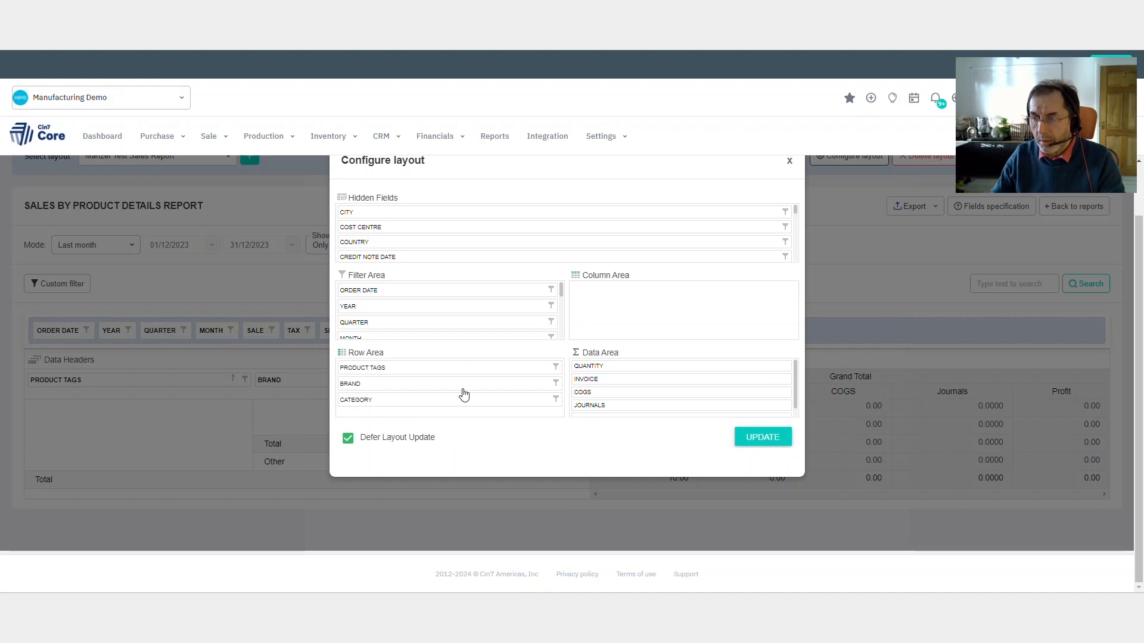
pyautogui.scroll(1, 464, 392)
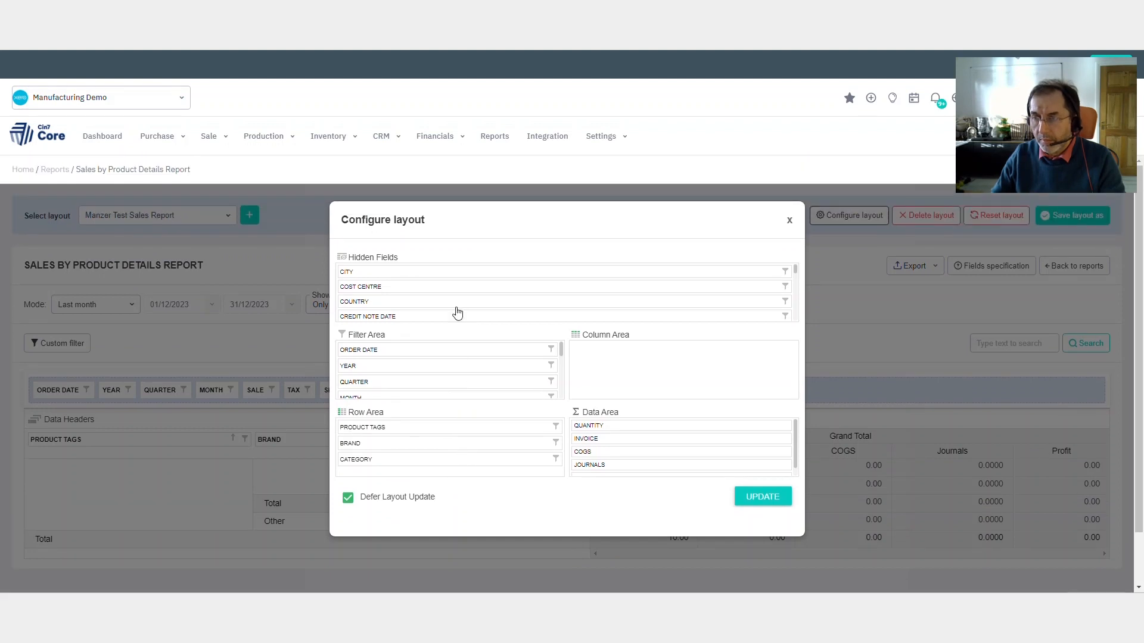
pyautogui.moveTo(798, 274); pyautogui.dragTo(798, 324)
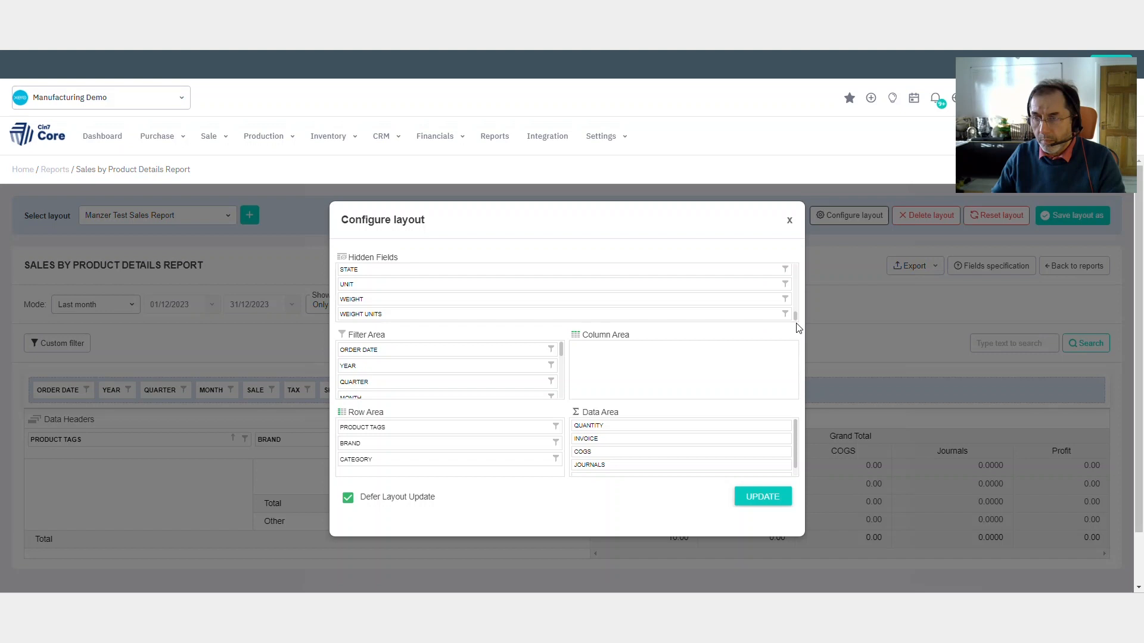
pyautogui.moveTo(798, 326); pyautogui.dragTo(791, 290)
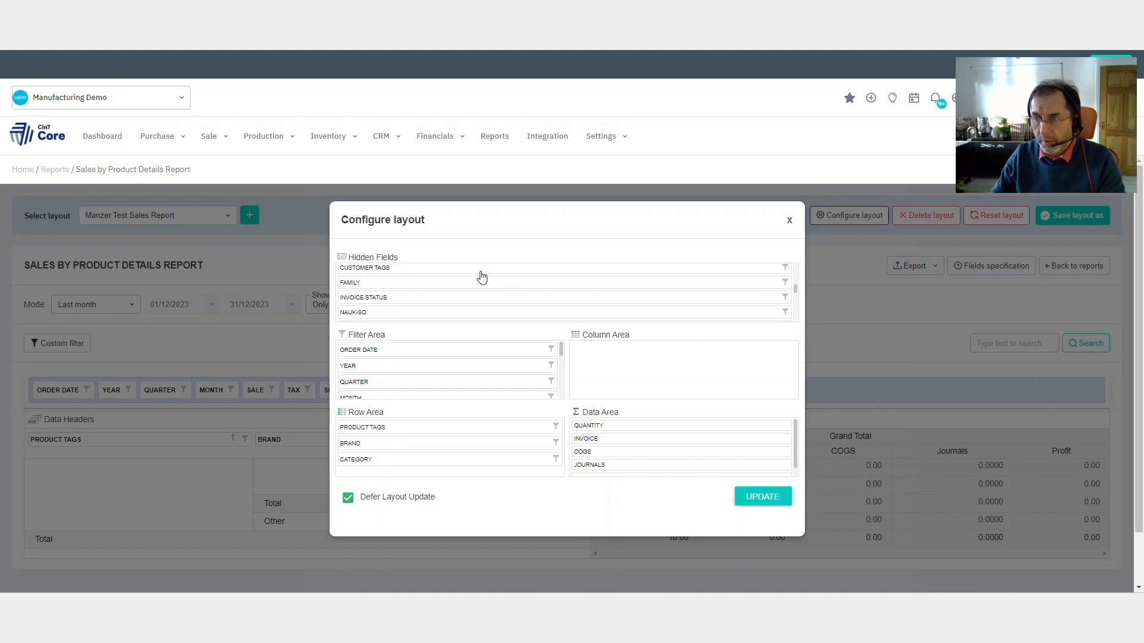
pyautogui.moveTo(481, 274); pyautogui.dragTo(496, 433)
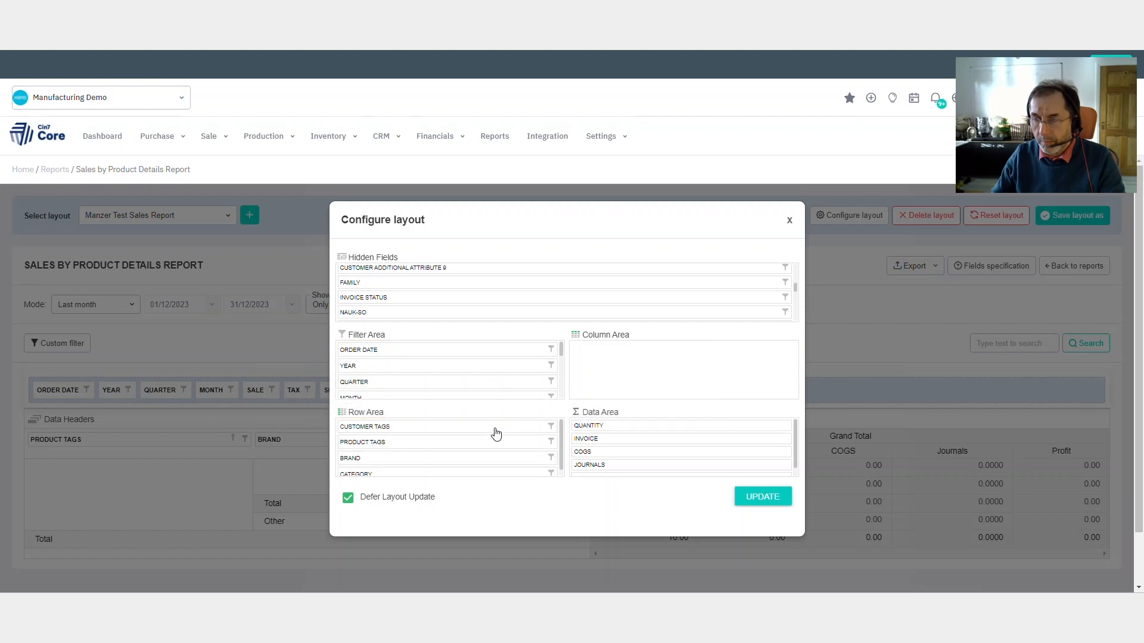
pyautogui.click(751, 494)
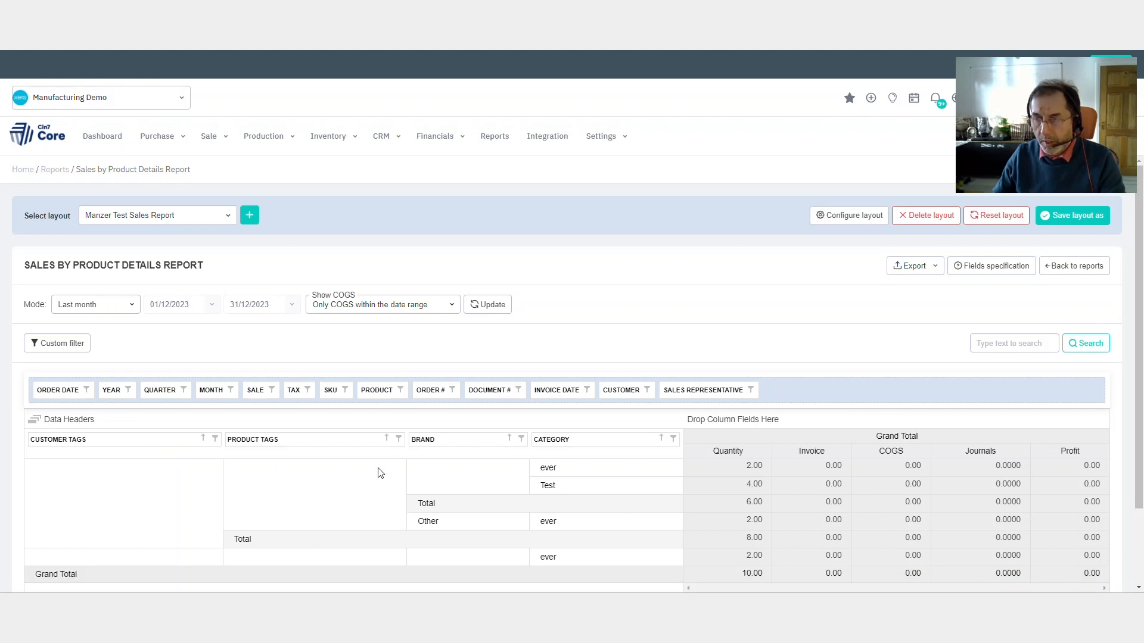
pyautogui.moveTo(564, 439)
pyautogui.mouseDown()
pyautogui.moveTo(441, 449)
pyautogui.moveTo(584, 442)
pyautogui.mouseUp()
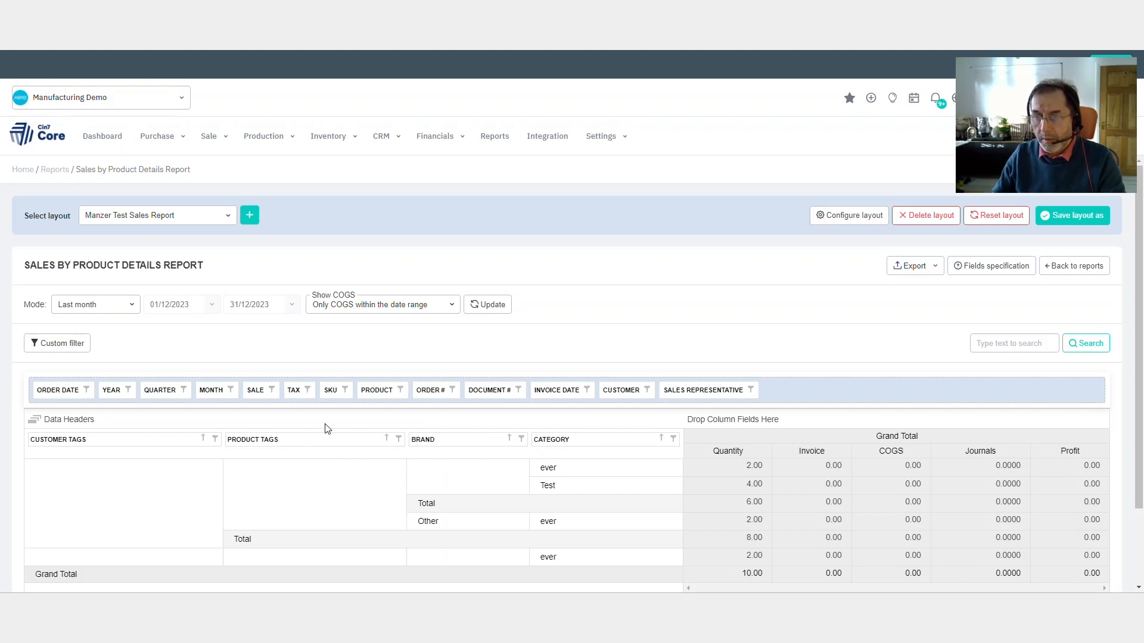
# - Update the report with the date mode set to This year, and check the values offered by the Customer Tags column filter
pyautogui.scroll(-1, 210, 468)
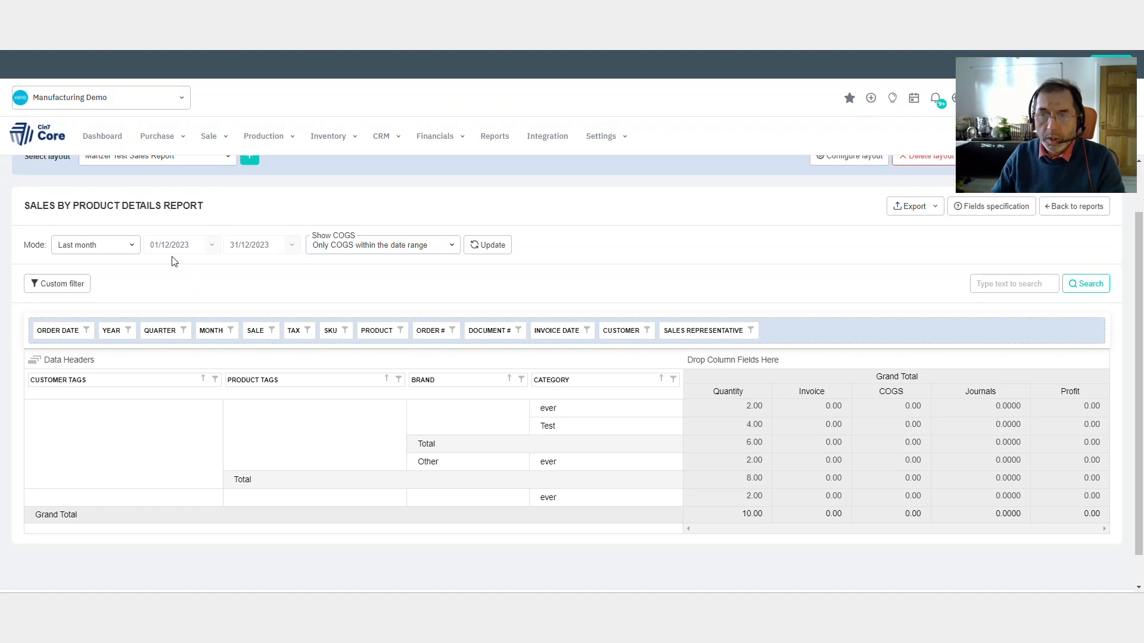
pyautogui.click(133, 248)
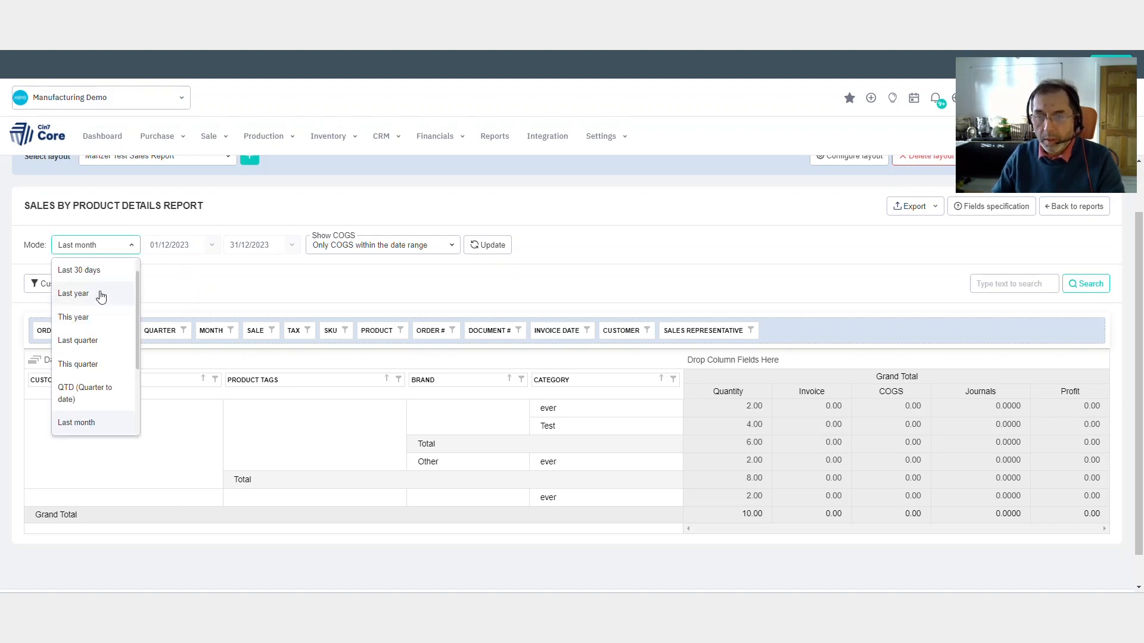
pyautogui.click(101, 296)
pyautogui.click(137, 249)
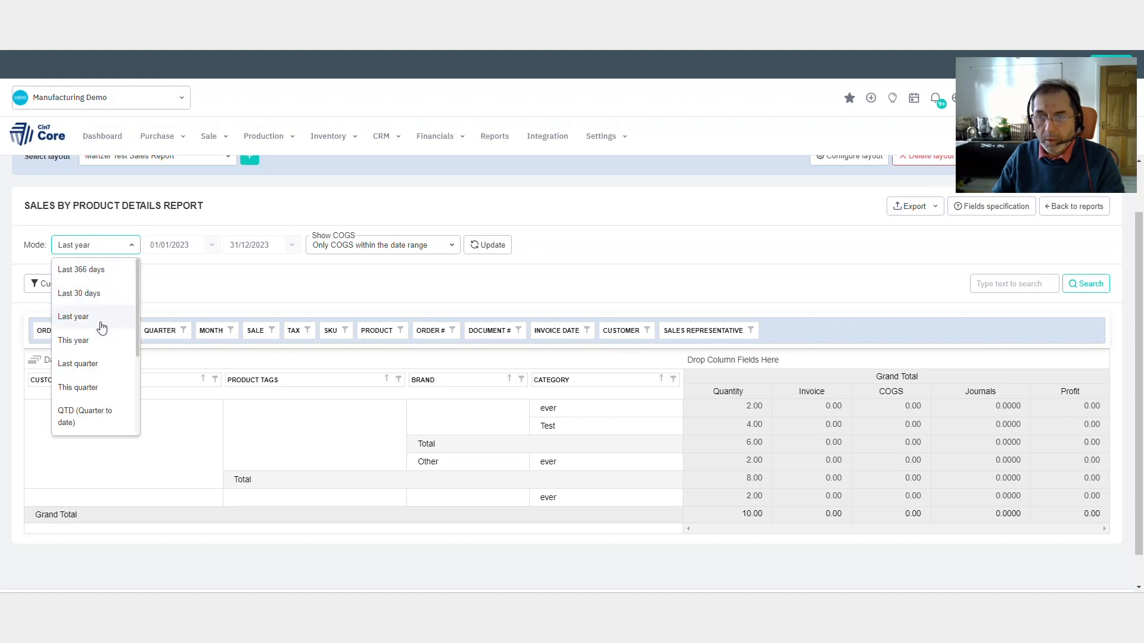
pyautogui.click(89, 340)
pyautogui.click(505, 243)
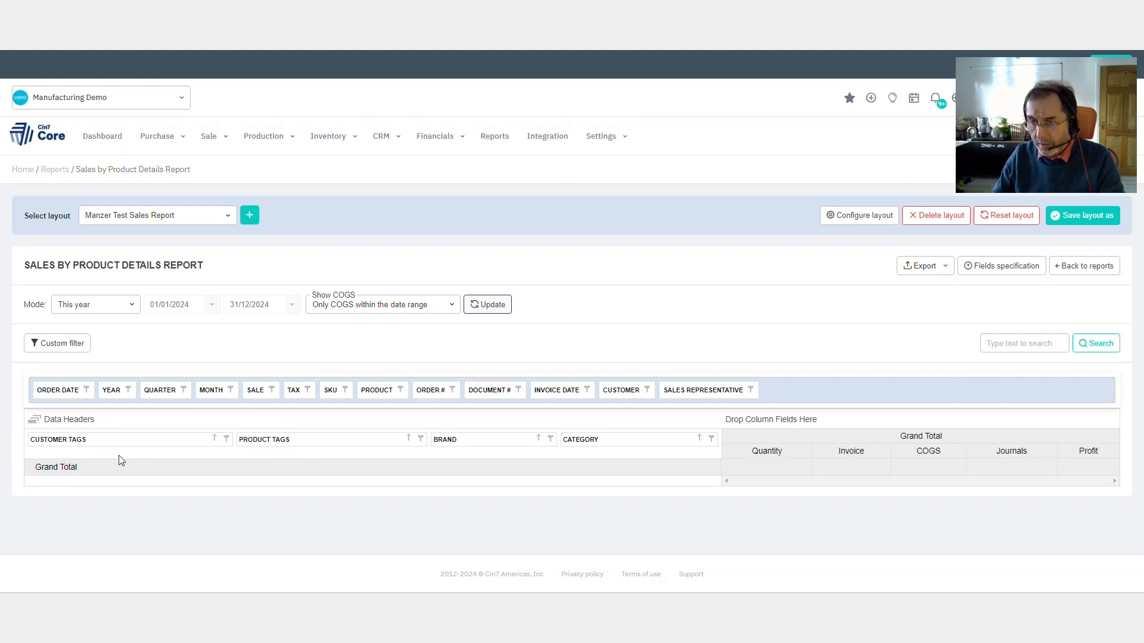
pyautogui.click(227, 441)
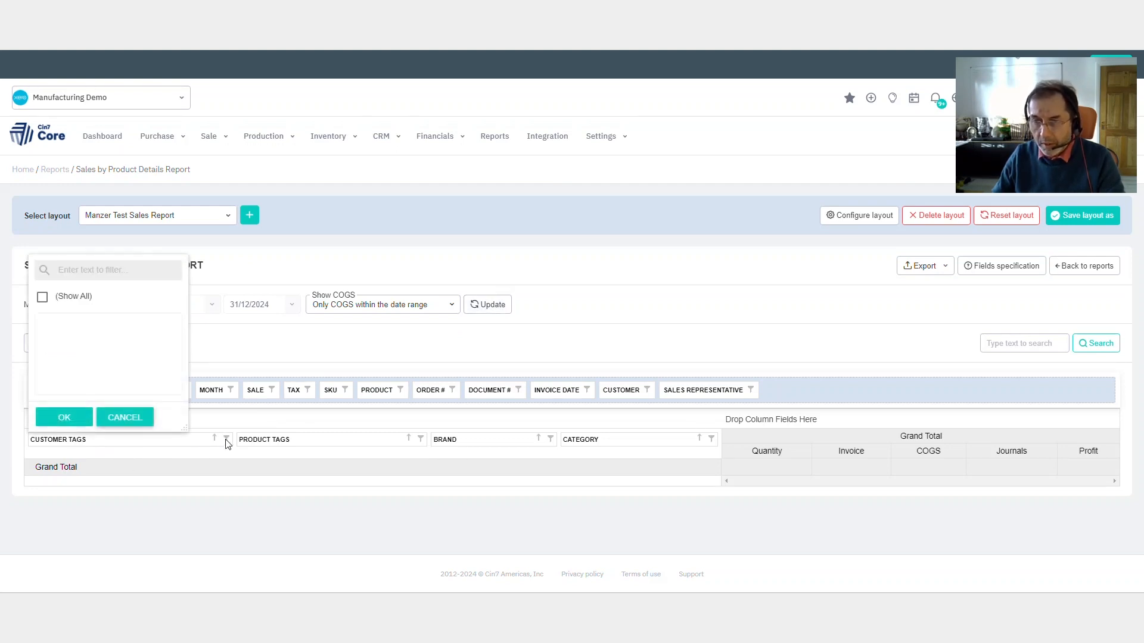
pyautogui.click(124, 418)
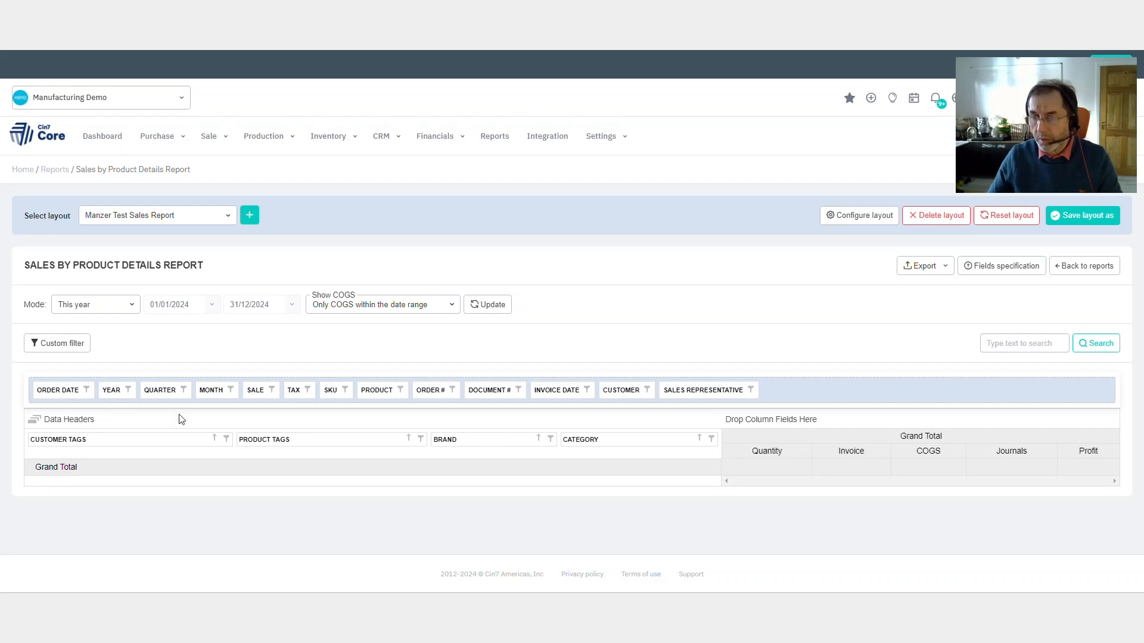
# - Move Sale from the filter area into the data fields after Quantity, and move the Invoice and Journals data fields to the filter area after Quarter
pyautogui.moveTo(256, 391); pyautogui.dragTo(87, 428)
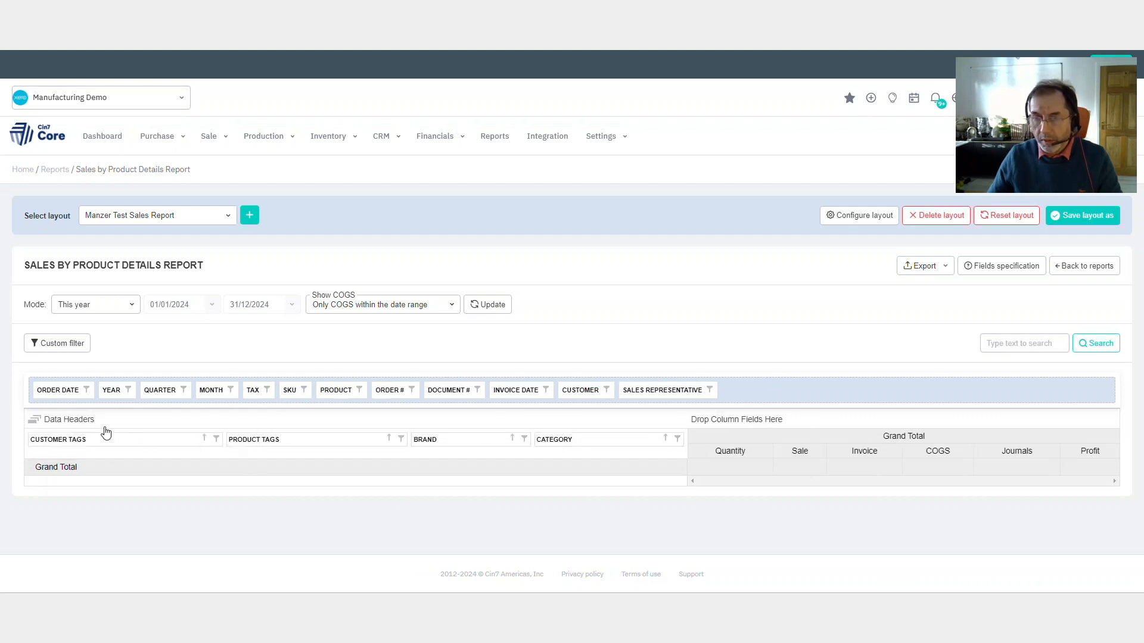
pyautogui.moveTo(91, 423)
pyautogui.moveTo(123, 435); pyautogui.dragTo(184, 395)
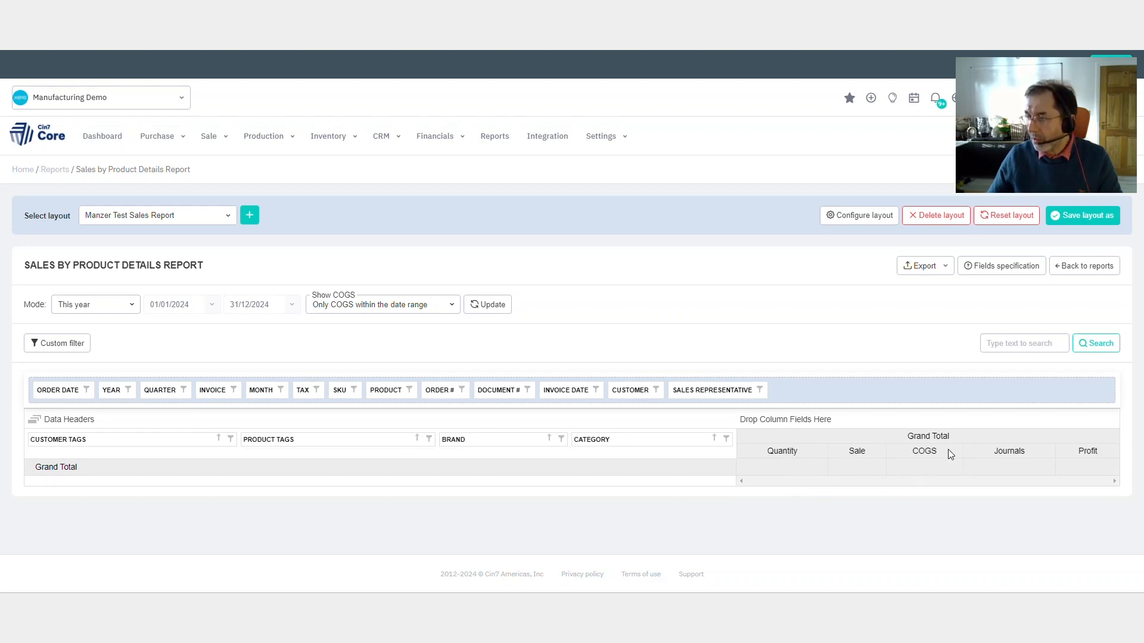
pyautogui.click(34, 419)
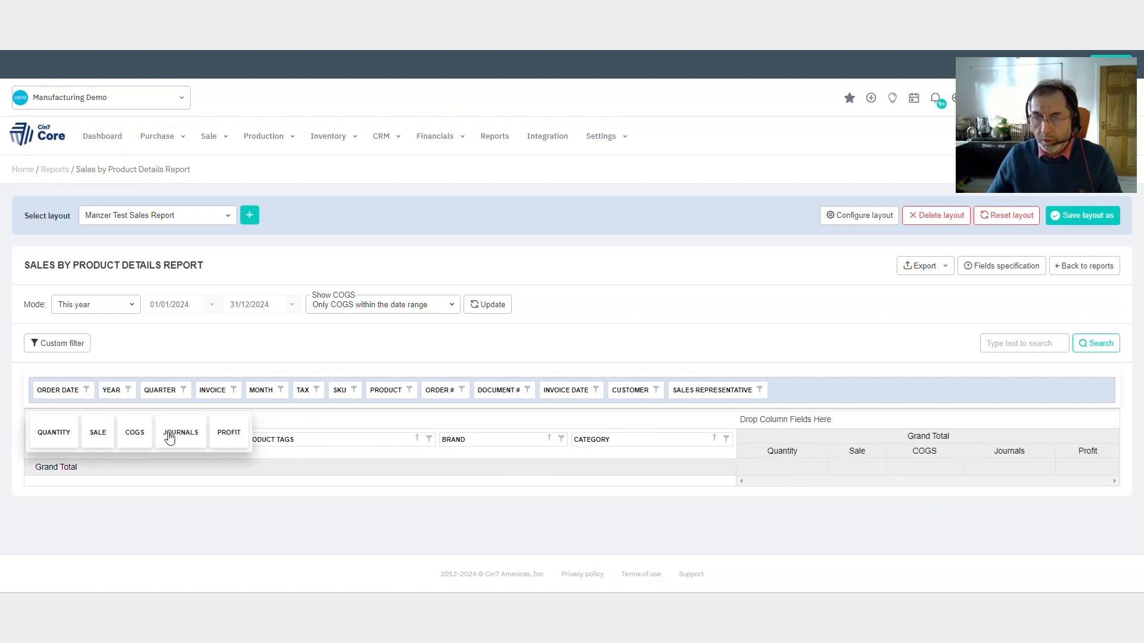
pyautogui.moveTo(169, 438); pyautogui.dragTo(238, 391)
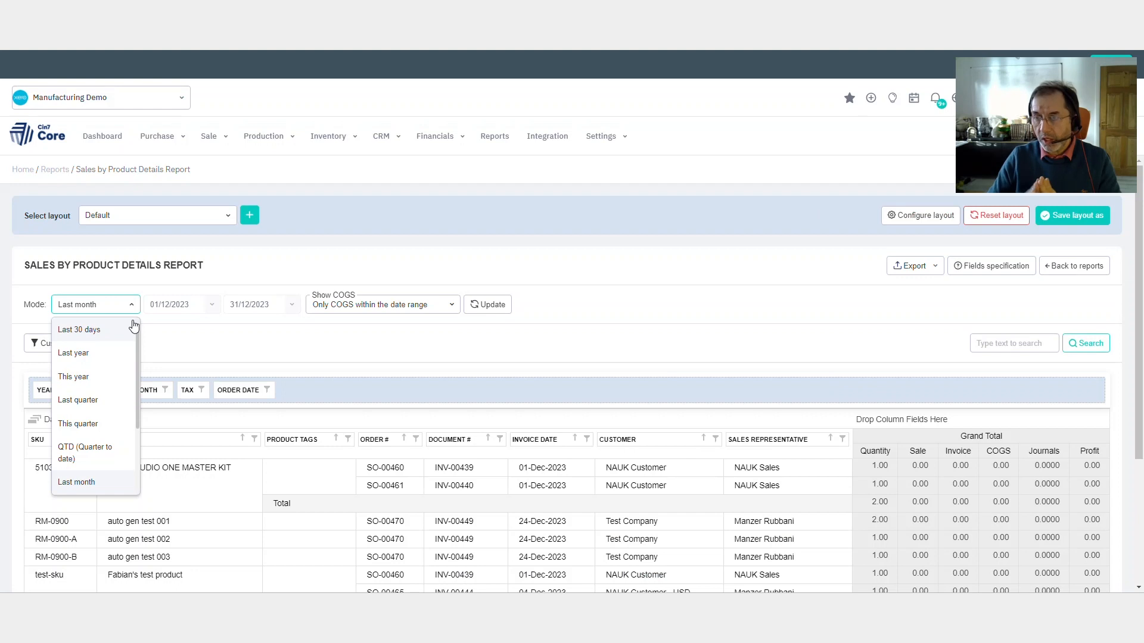
# - Review the last-month sales rows in the default layout and look through the available export formats
pyautogui.click(548, 272)
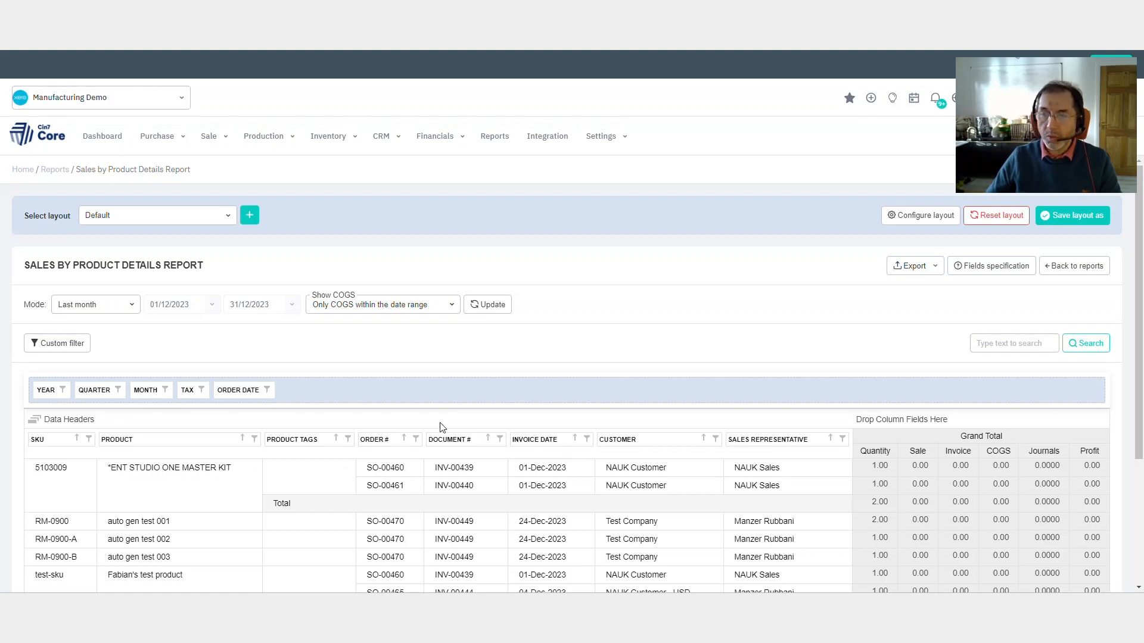
pyautogui.scroll(-2, 350, 486)
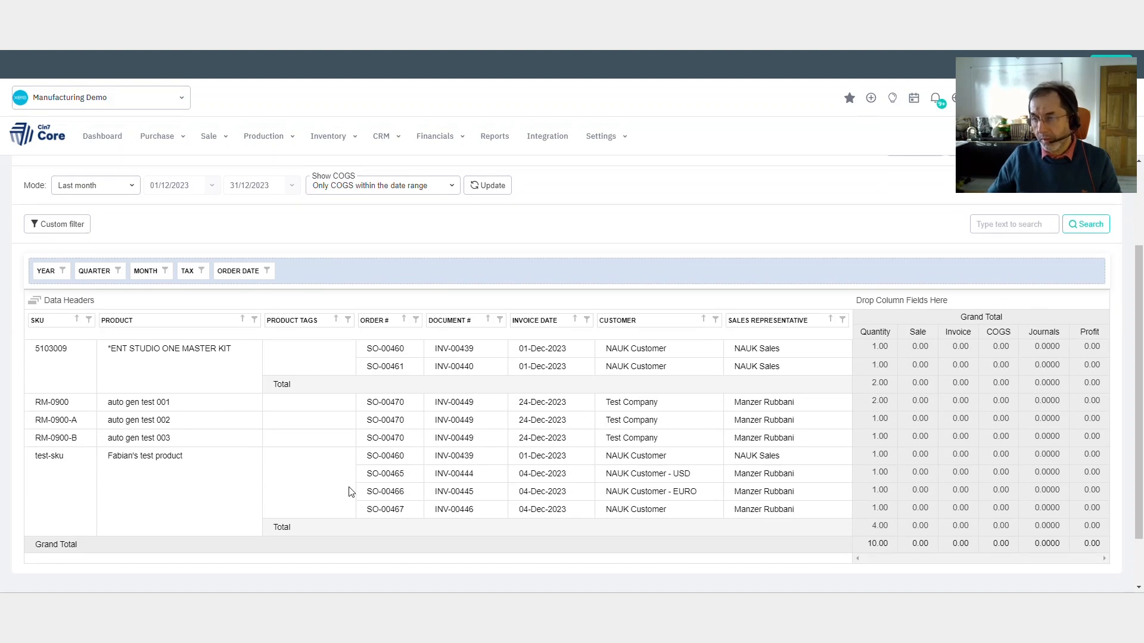
pyautogui.scroll(2, 350, 492)
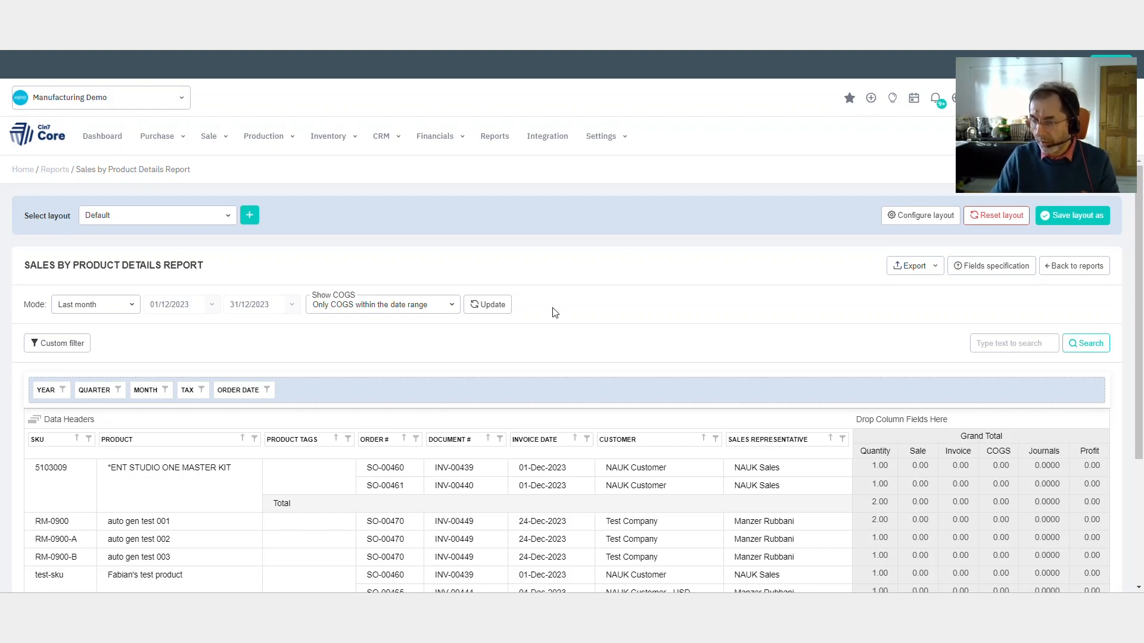
pyautogui.scroll(-2, 565, 469)
pyautogui.scroll(2, 565, 469)
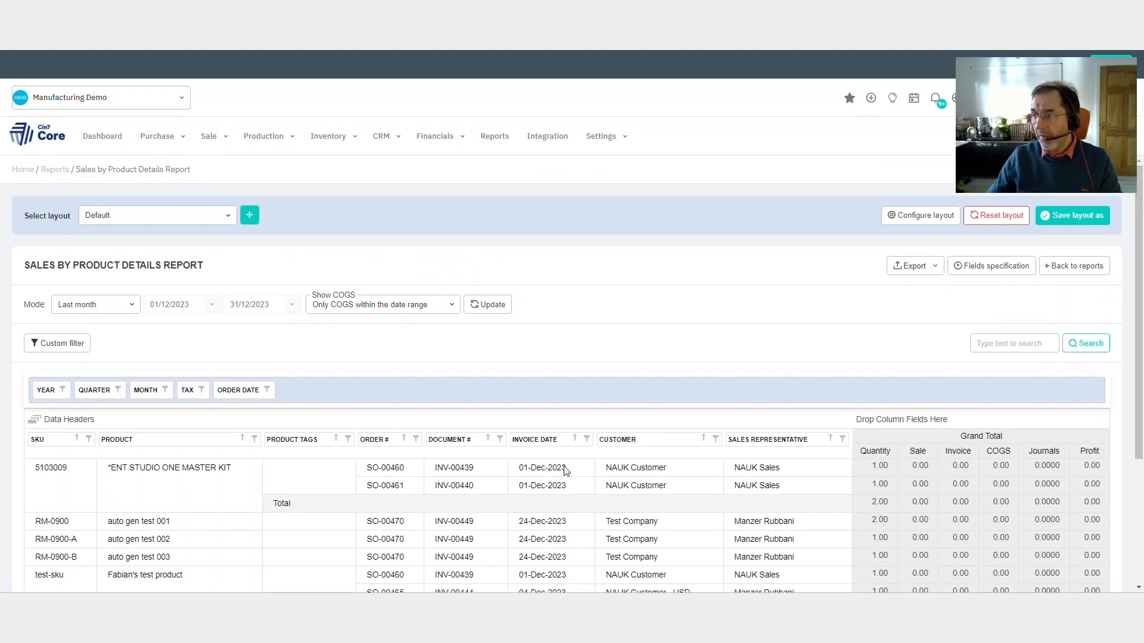
pyautogui.click(933, 271)
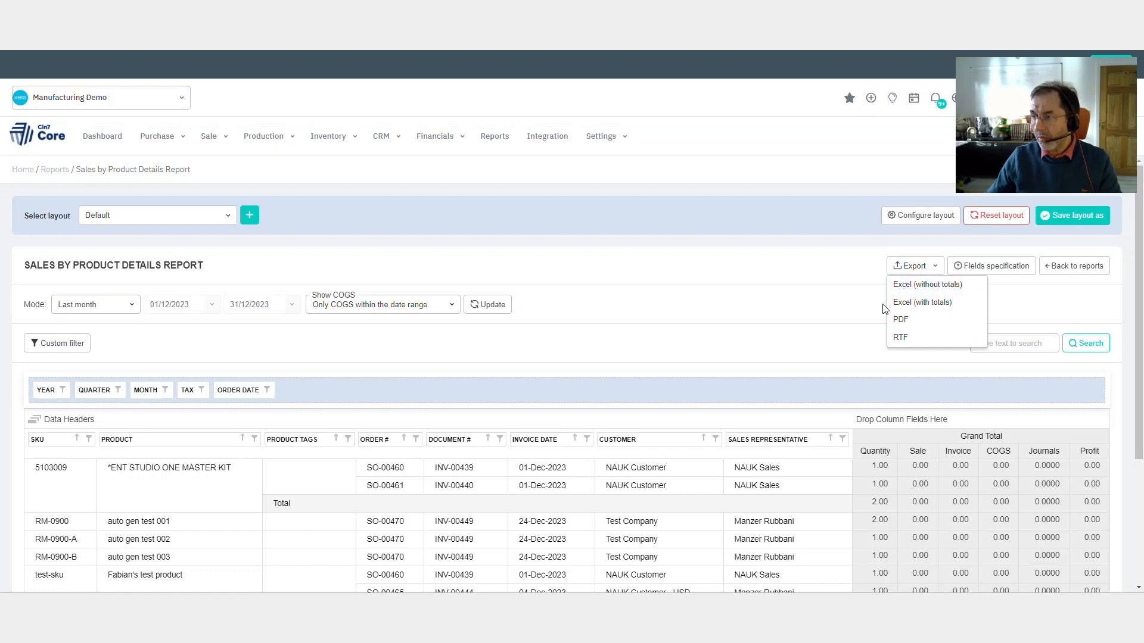
pyautogui.click(779, 309)
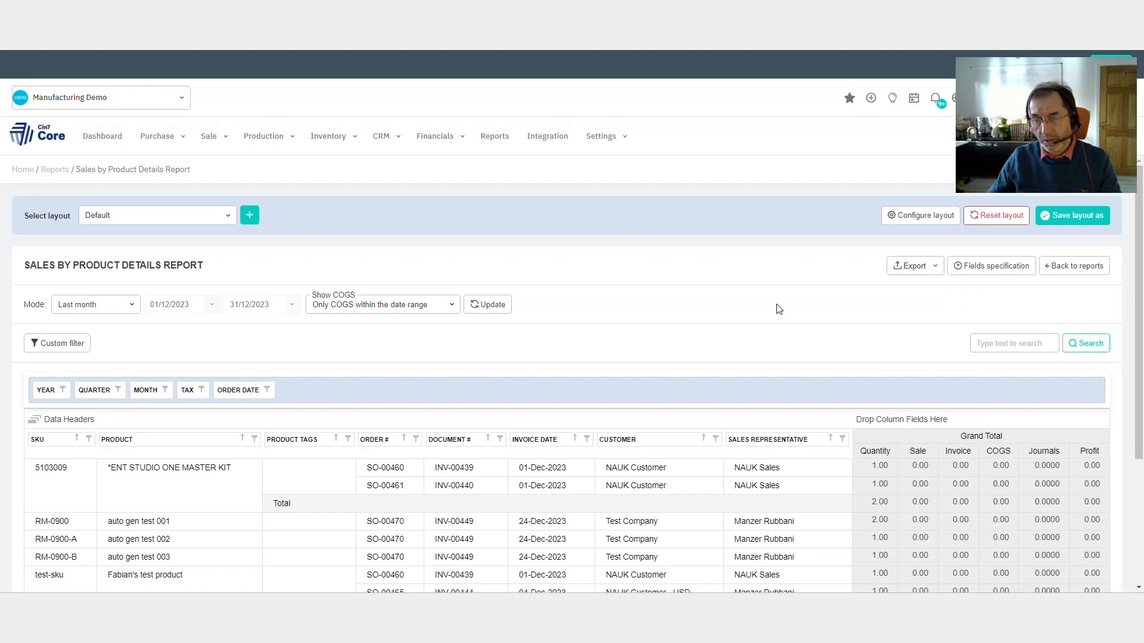